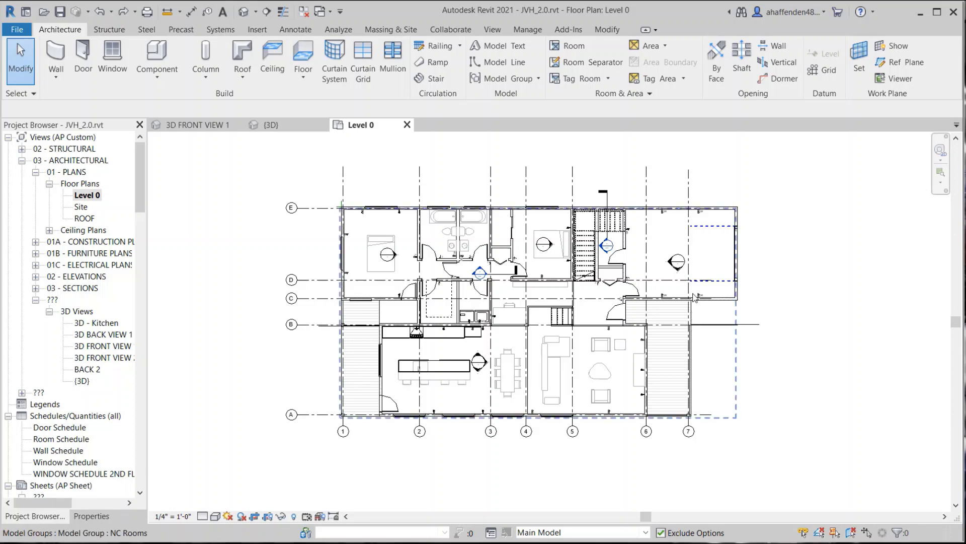
scroll(695, 297, up, 1)
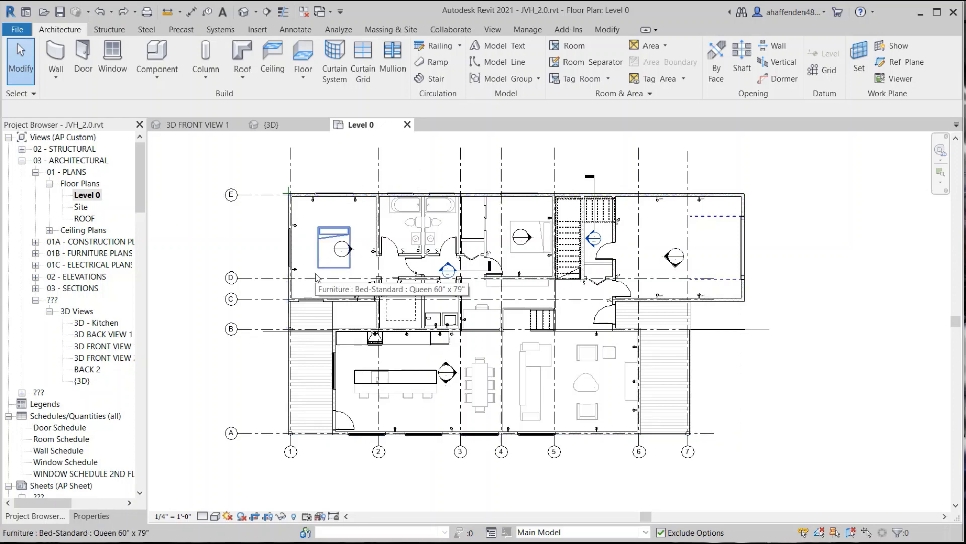
scroll(317, 277, up, 1)
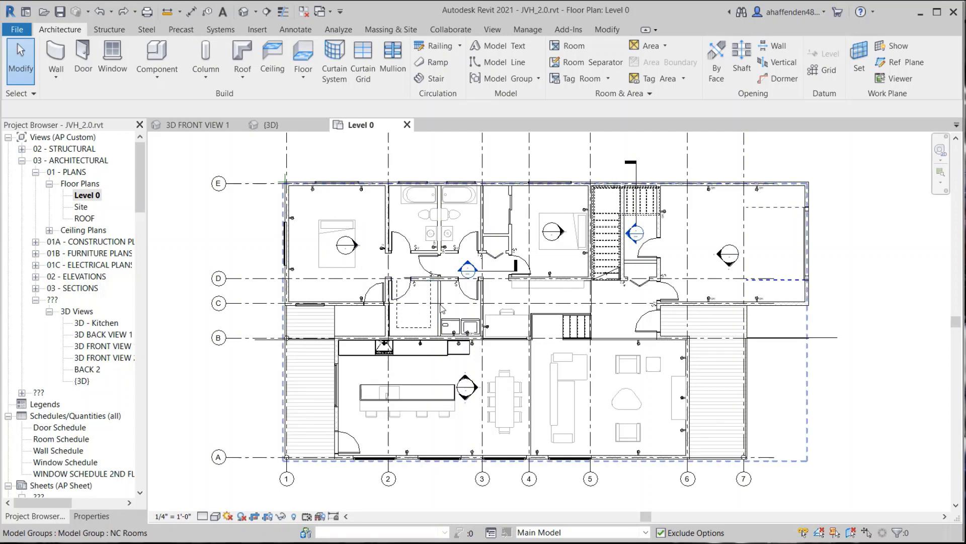
From the Modify tab, window-select the sofa, armchairs, table and cabinet on the Level 0 plan.
click(607, 30)
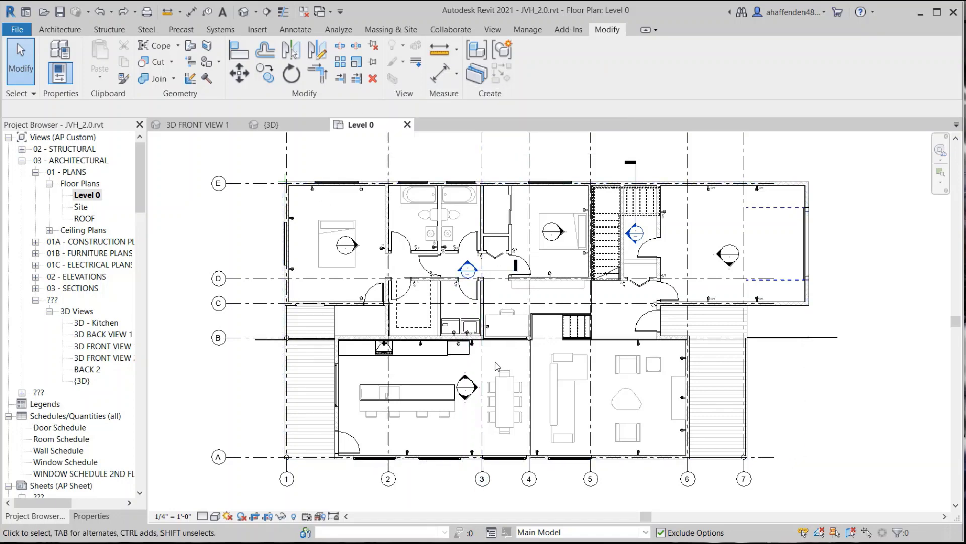
scroll(494, 369, down, 1)
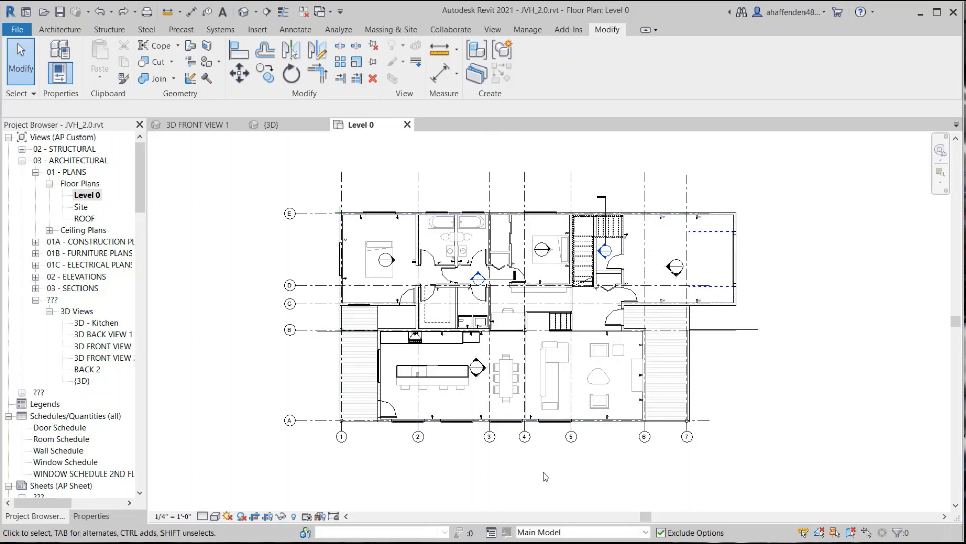
scroll(543, 473, up, 1)
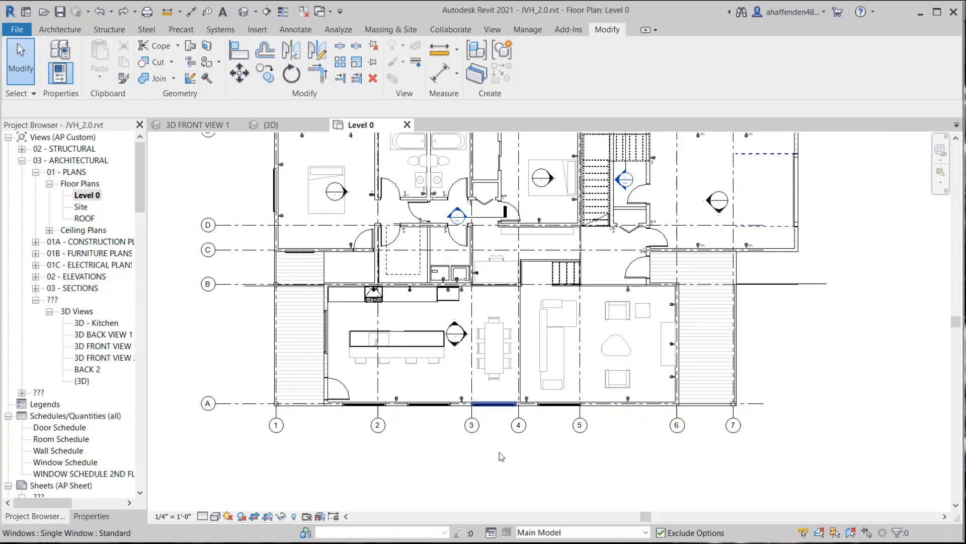
mouse_move(508, 458)
mouse_down()
mouse_move(672, 296)
mouse_move(691, 293)
mouse_up()
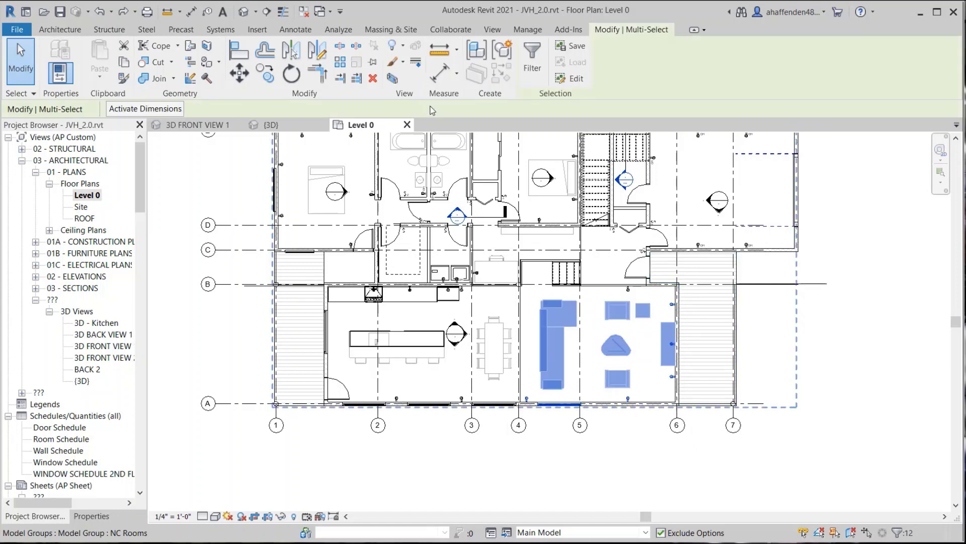
Create a Selection Box 3D view of the living-room furniture, clear the selection and orbit into the room.
click(393, 78)
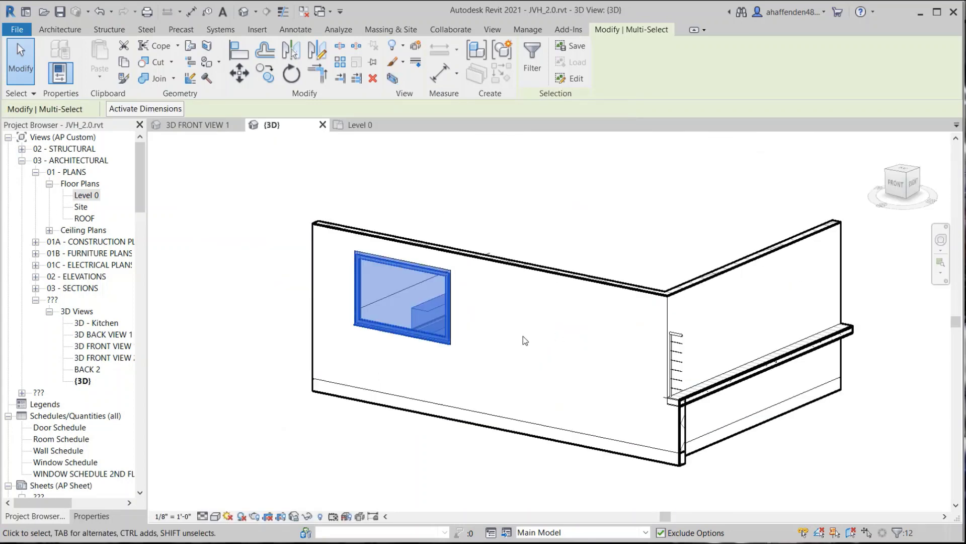
shift+middle_drag(334, 335, 681, 326)
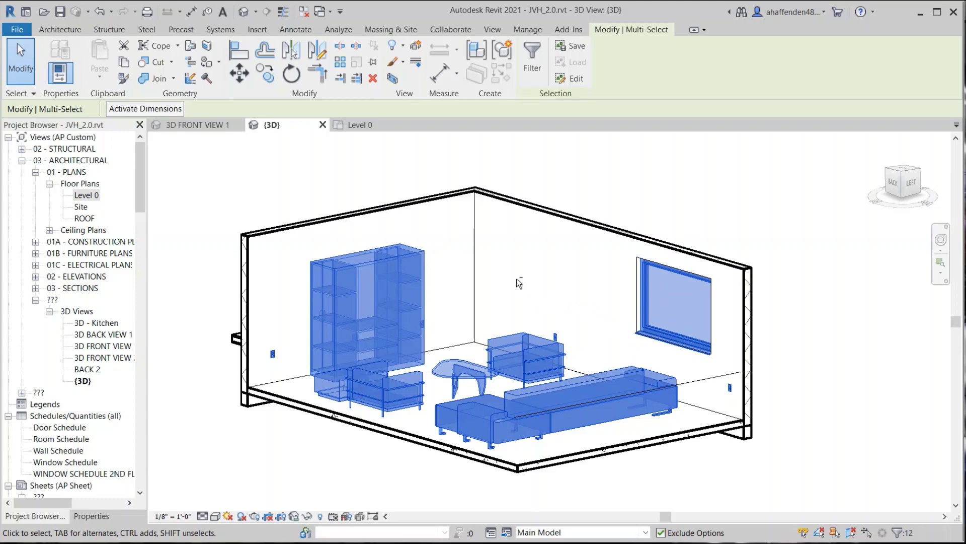
shift+middle_drag(518, 283, 547, 303)
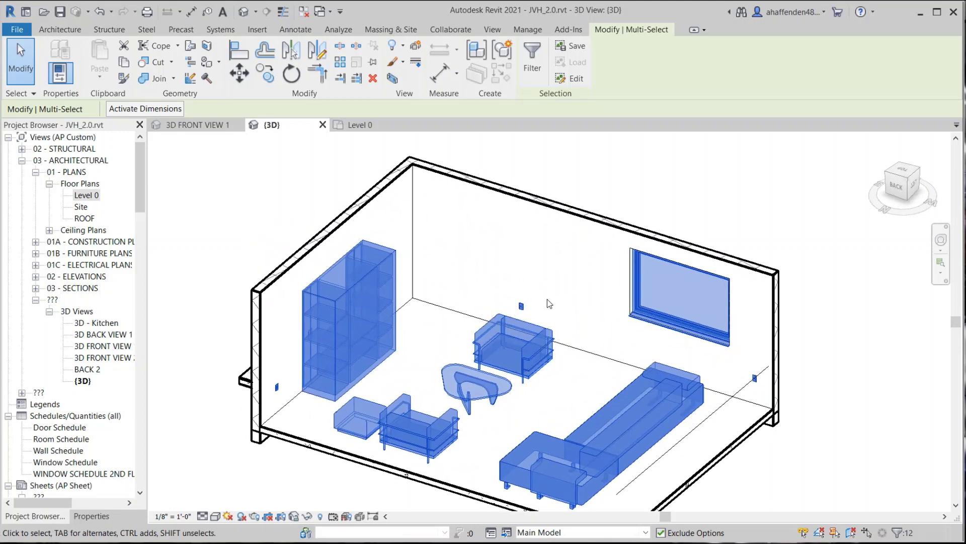
click(601, 200)
scroll(450, 259, down, 2)
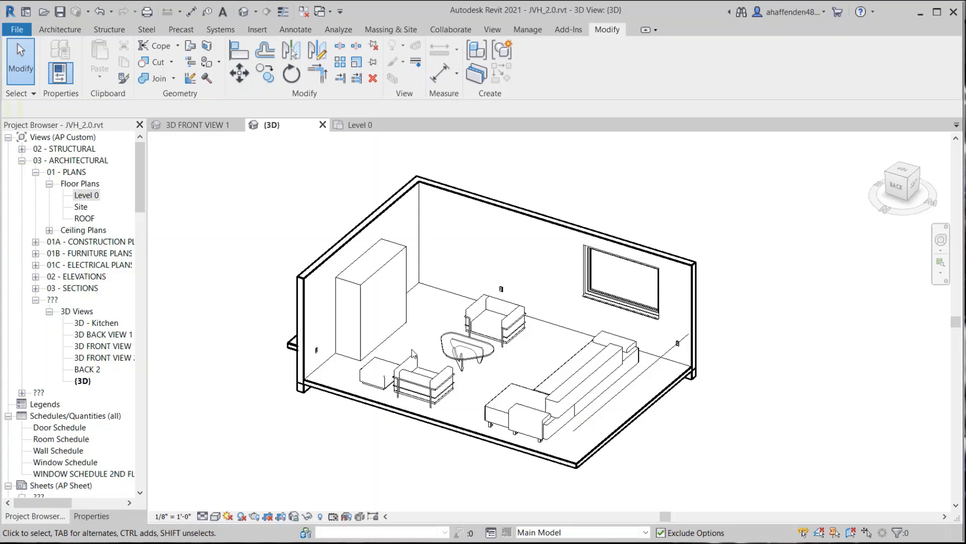
shift+middle_drag(446, 378, 492, 462)
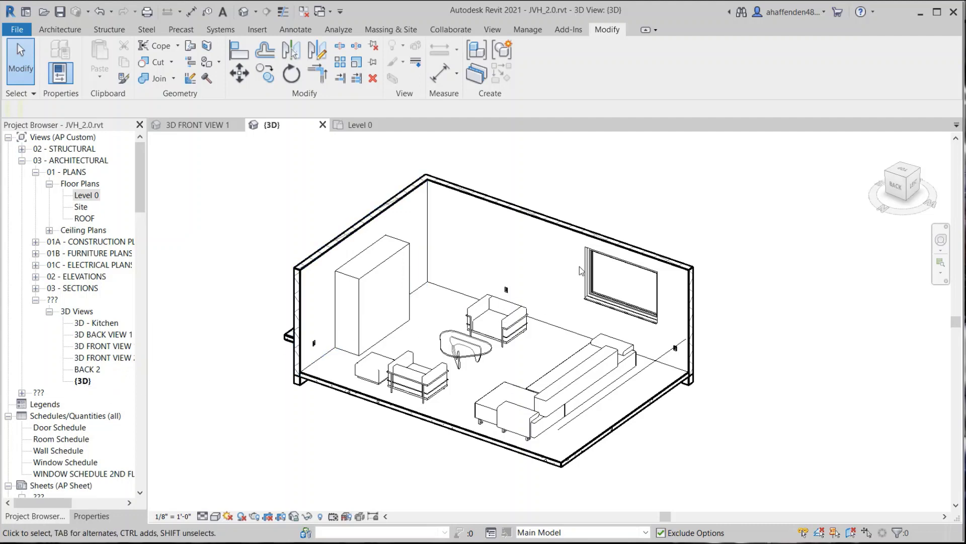
mouse_move(559, 378)
shift+middle_down()
mouse_move(520, 375)
mouse_move(330, 241)
shift+middle_up()
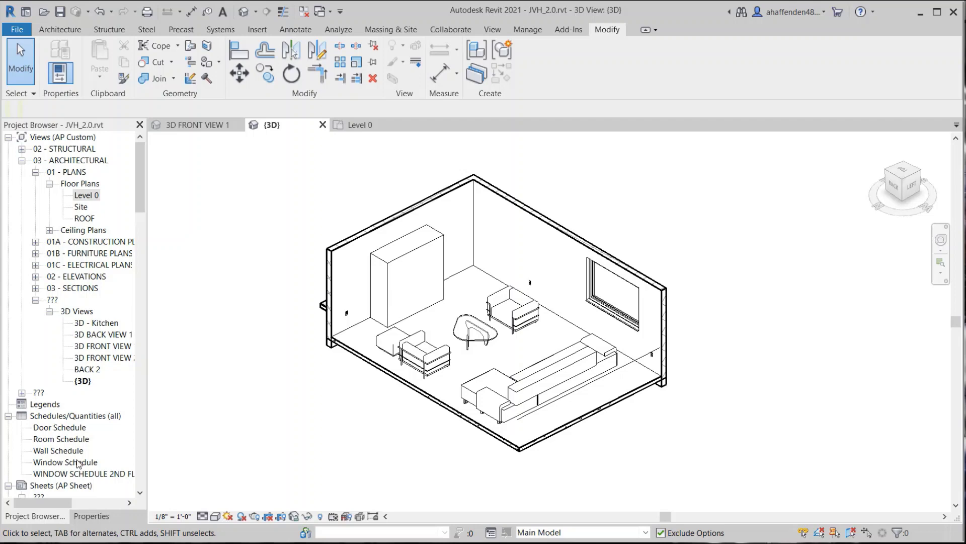
Show the 3D view's Properties and confirm Section Box is checked under Extents.
click(92, 515)
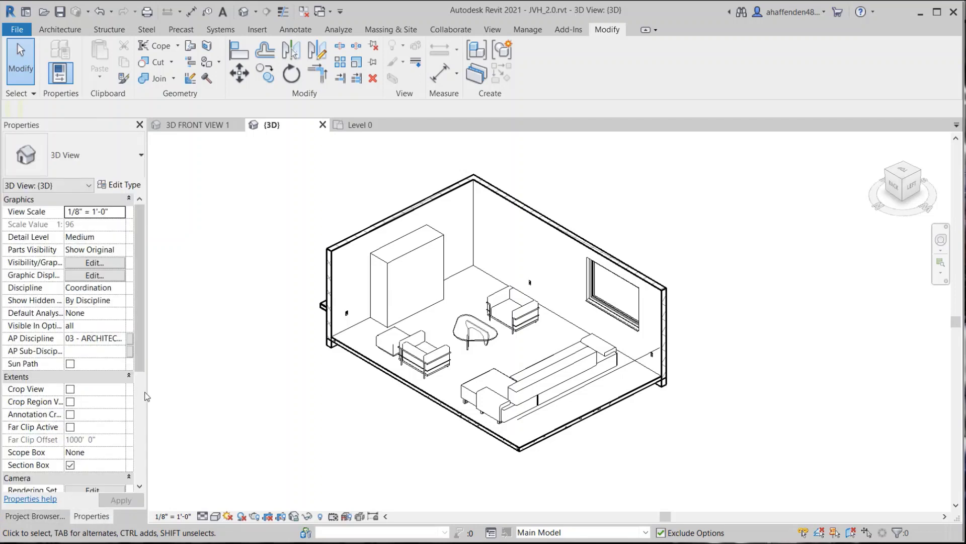
drag(142, 306, 138, 344)
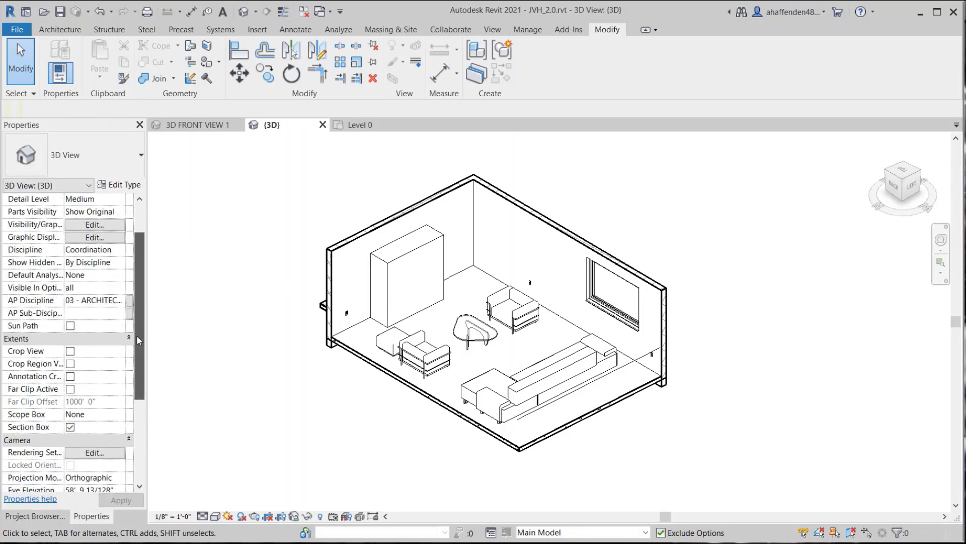
click(71, 402)
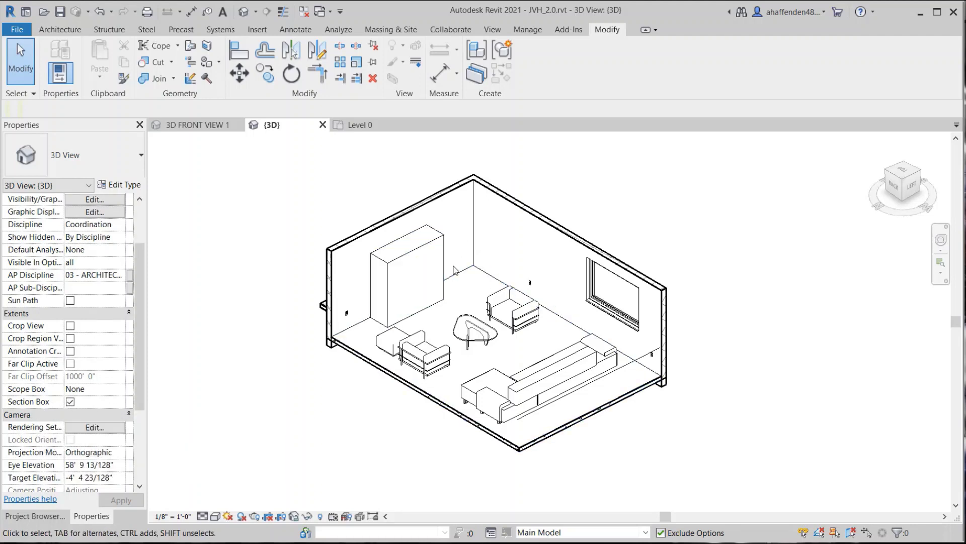
With hidden elements revealed, pull the section box's side face inward and raise its top.
click(319, 516)
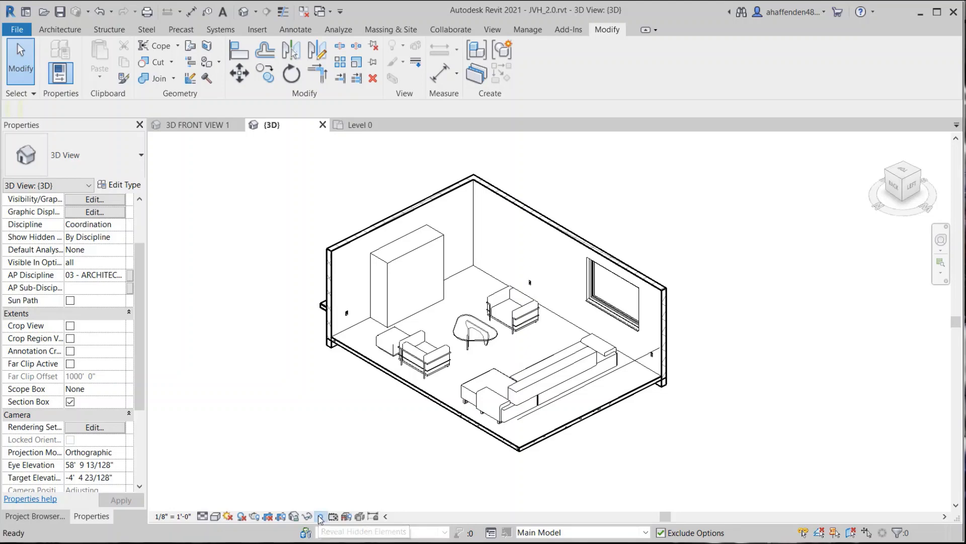
click(400, 293)
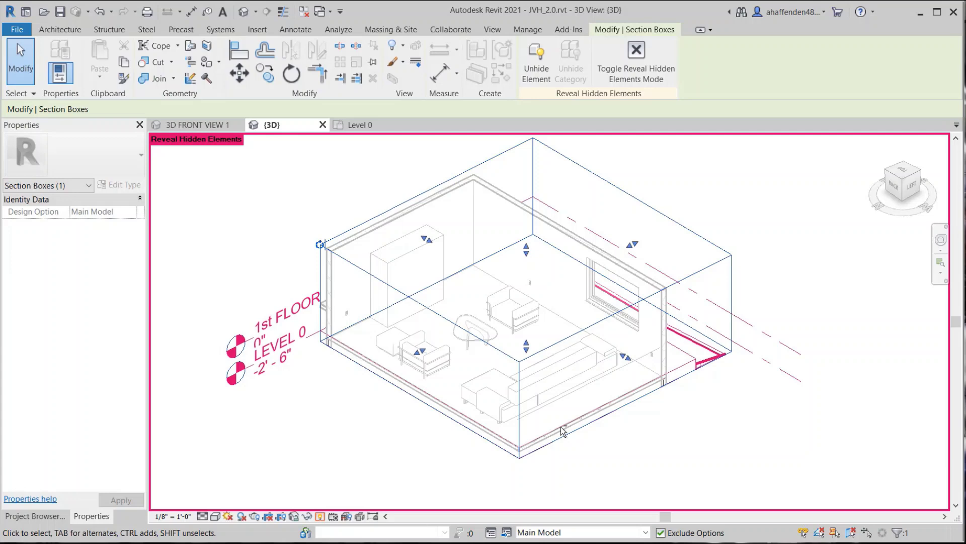
mouse_move(472, 381)
shift+middle_down()
mouse_move(495, 405)
mouse_move(664, 302)
shift+middle_up()
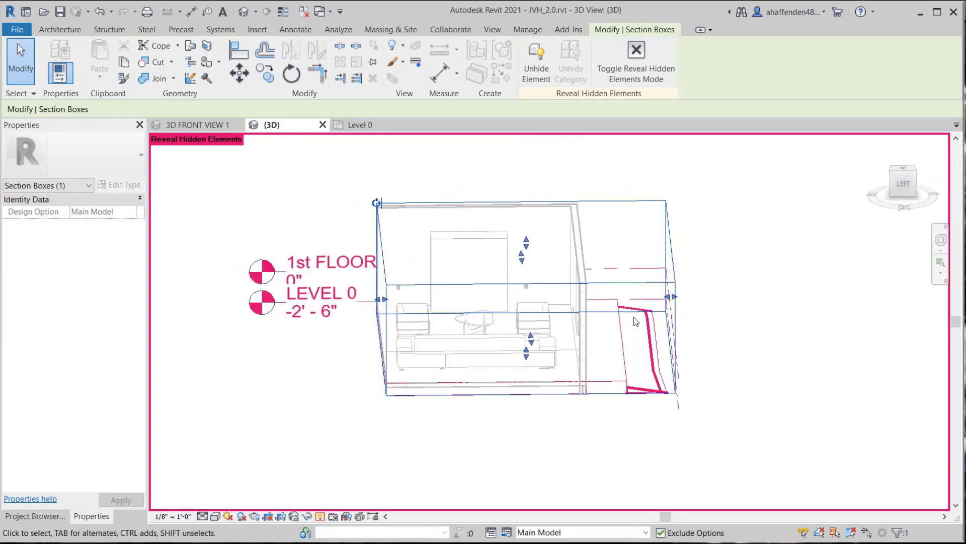
drag(671, 298, 597, 309)
shift+middle_drag(359, 361, 500, 327)
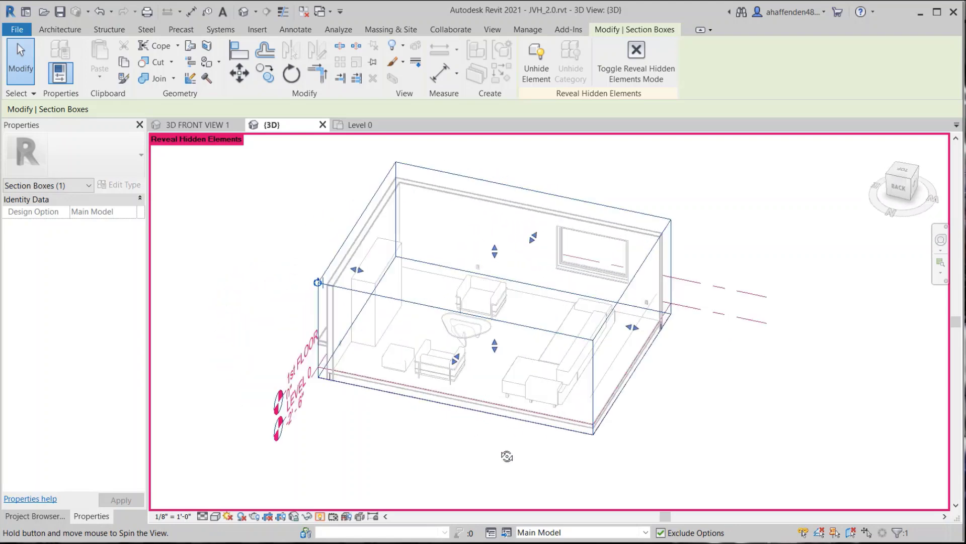
drag(495, 252, 483, 250)
shift+middle_drag(486, 302, 475, 330)
scroll(468, 329, up, 2)
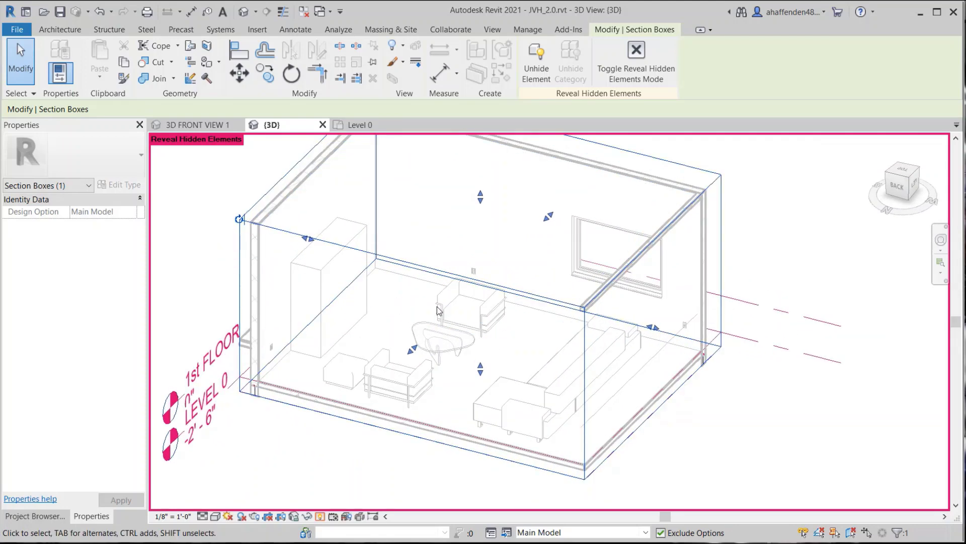
Turn off the hidden-elements display, deselect, and orbit around the Noguchi coffee table.
click(635, 57)
key(Escape)
scroll(468, 317, up, 2)
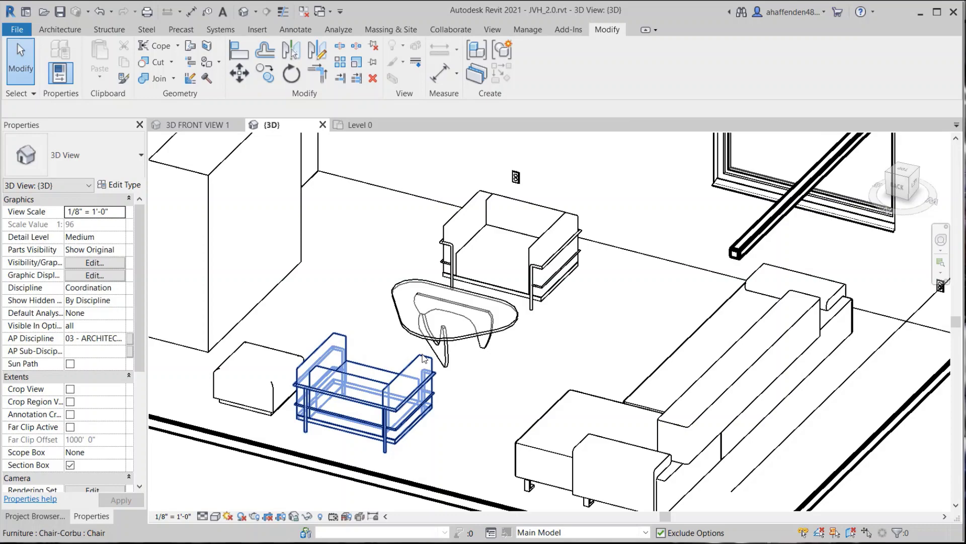
scroll(471, 304, up, 2)
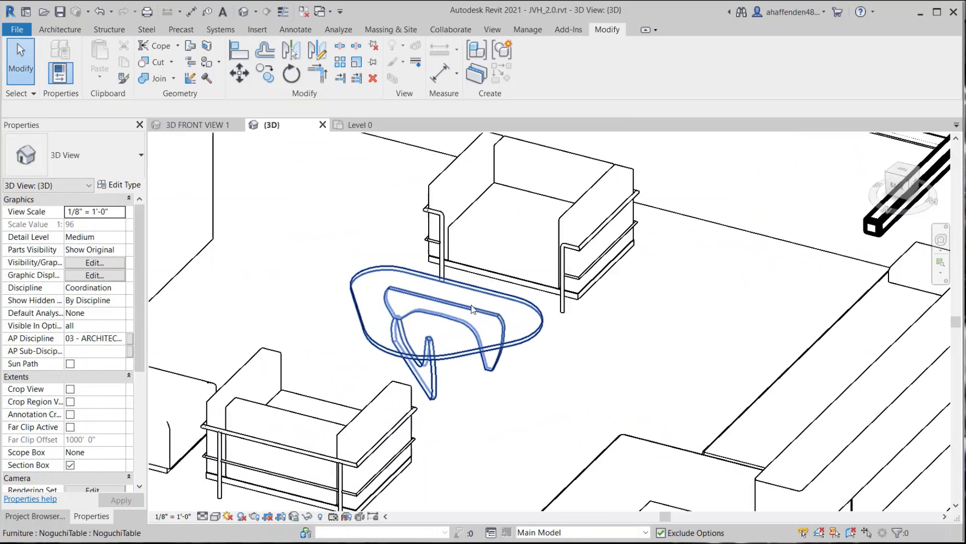
click(478, 351)
mouse_move(477, 353)
shift+middle_down()
mouse_move(428, 281)
mouse_move(582, 333)
shift+middle_up()
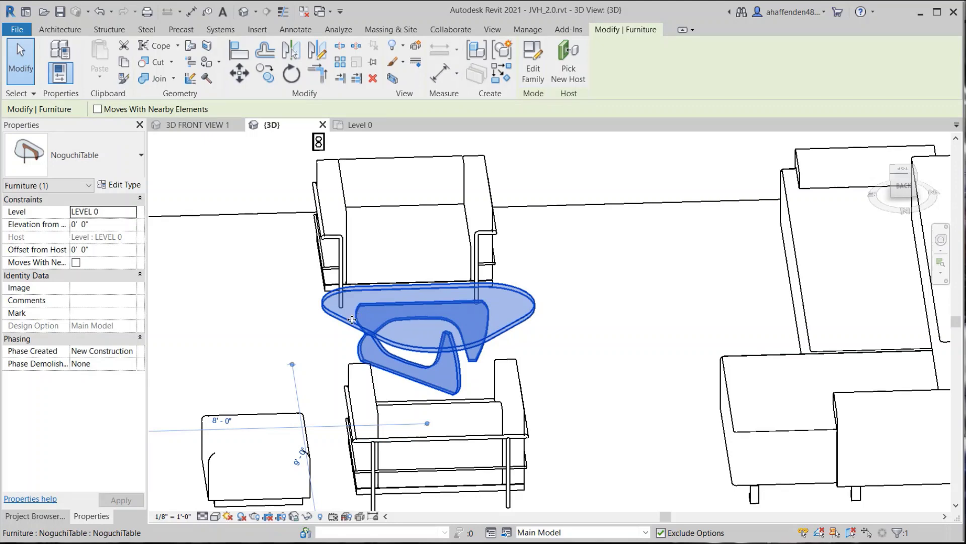
scroll(376, 350, down, 2)
scroll(385, 333, down, 2)
scroll(384, 332, down, 2)
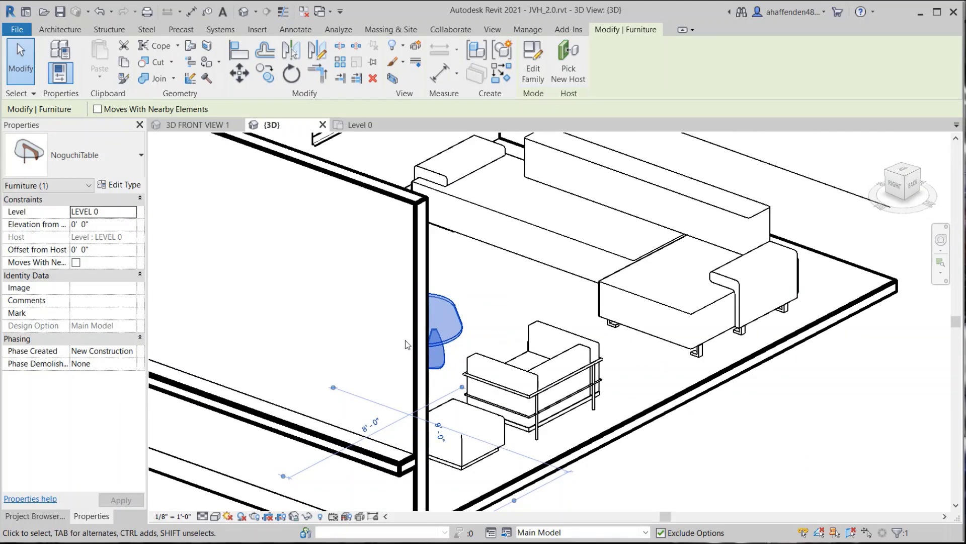
scroll(553, 327, down, 1)
shift+middle_drag(553, 327, 605, 345)
scroll(604, 345, down, 2)
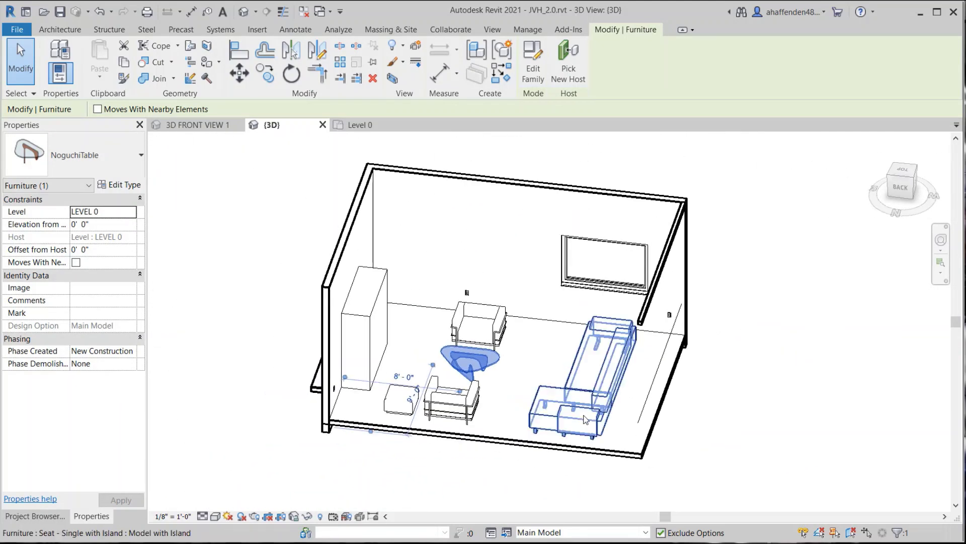
click(703, 433)
On the Level 0 plan, pick the 5-Burner Gas Range, then select the Island Counter Back run.
click(361, 126)
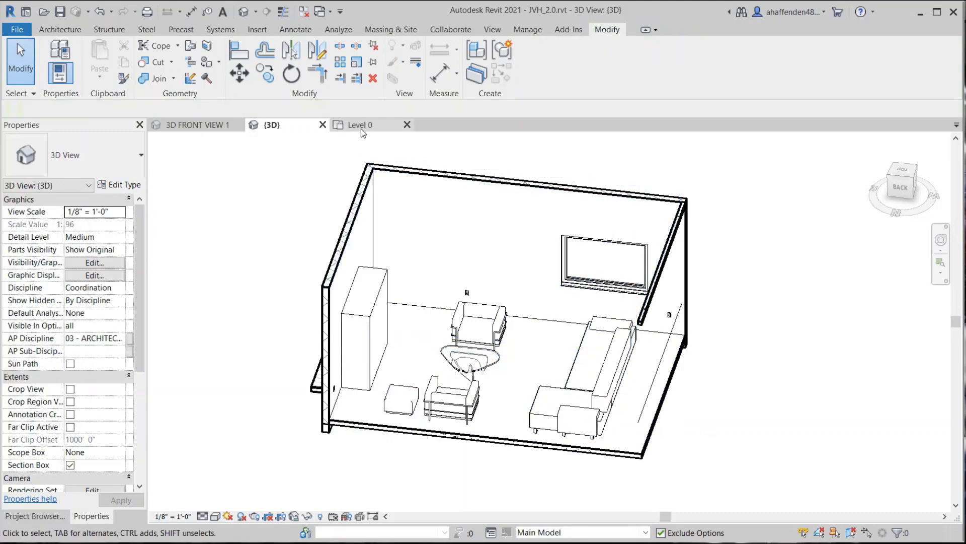
scroll(406, 411, down, 1)
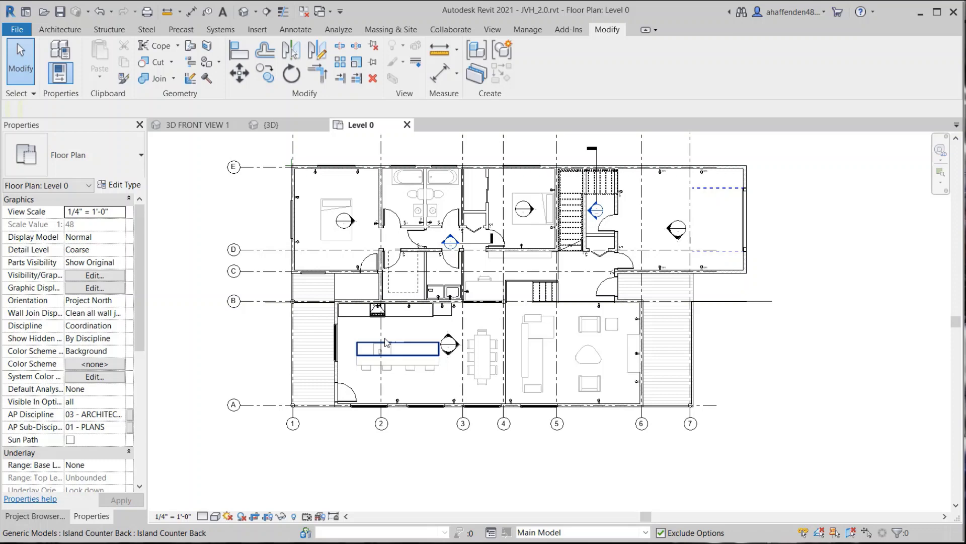
scroll(392, 316, up, 2)
scroll(389, 321, up, 2)
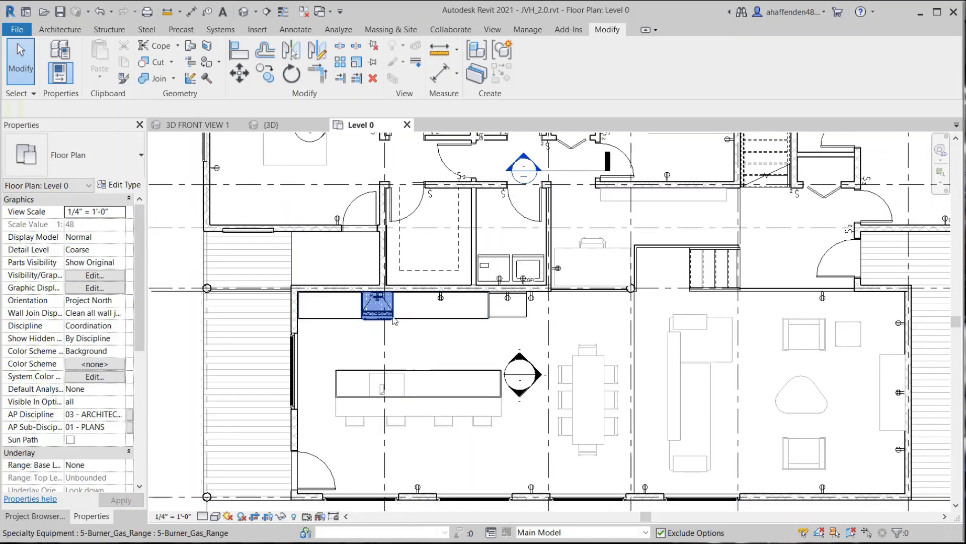
scroll(385, 370, down, 1)
scroll(346, 370, up, 1)
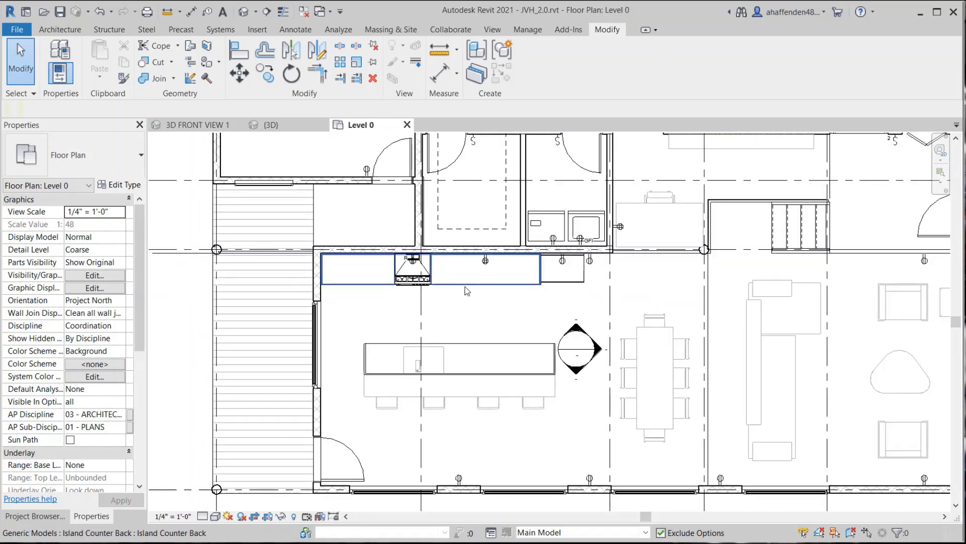
click(401, 285)
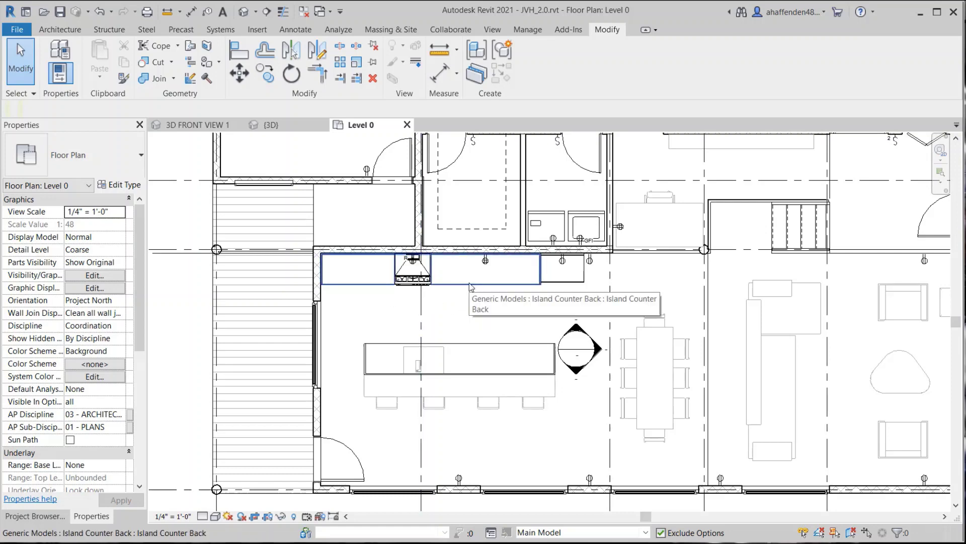
scroll(464, 307, down, 1)
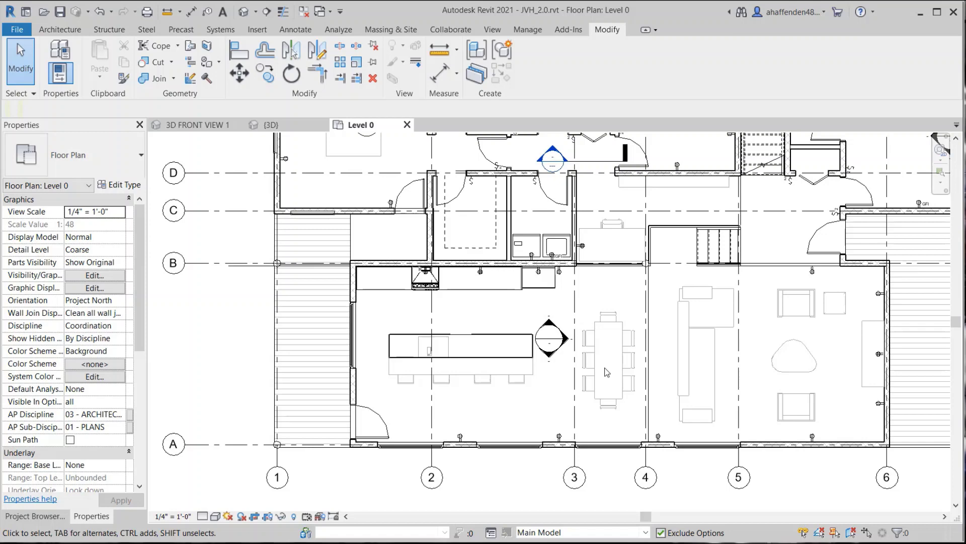
scroll(413, 292, up, 2)
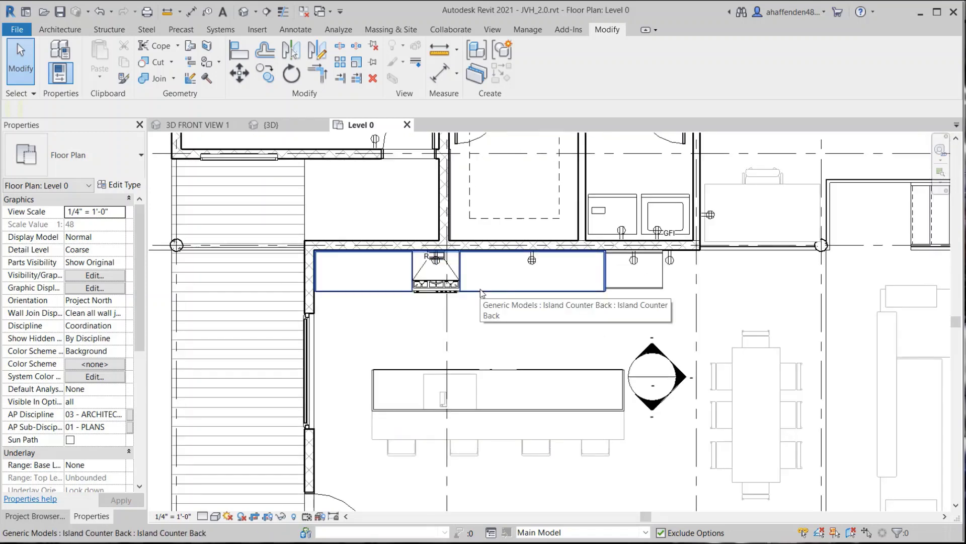
click(479, 287)
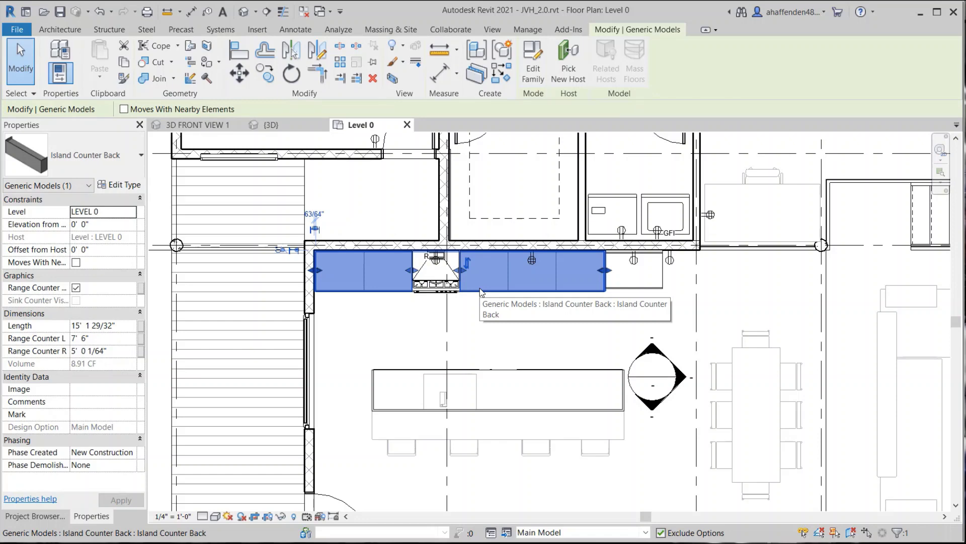
Isolate the Island Counter Back and gas range in a section-boxed 3D view, facing its front.
click(393, 79)
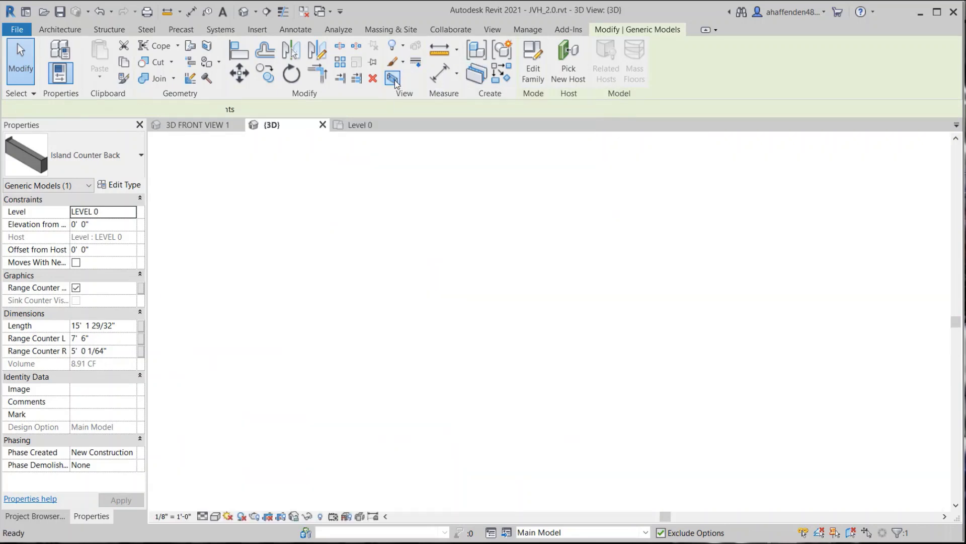
shift+middle_drag(596, 221, 727, 365)
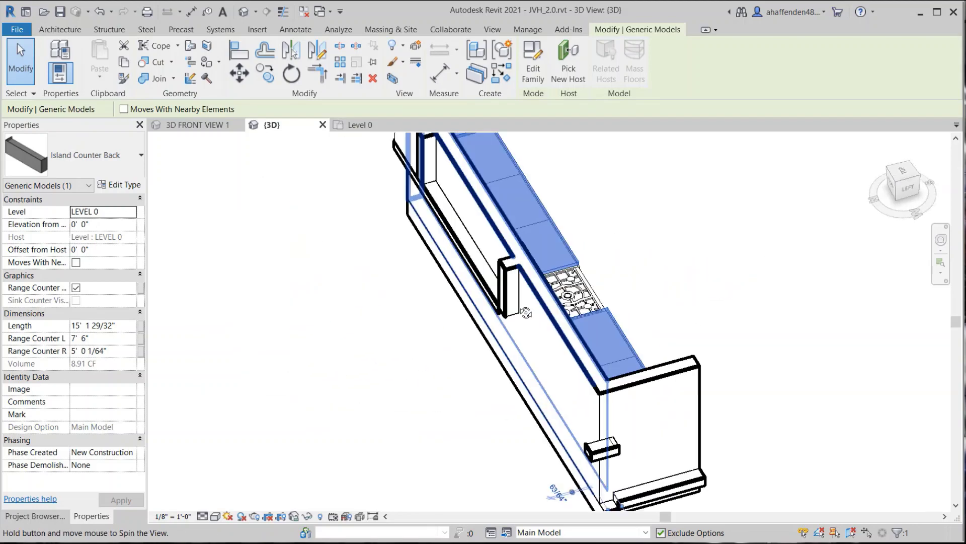
click(723, 365)
mouse_move(703, 316)
shift+middle_down()
mouse_move(519, 311)
mouse_move(619, 395)
mouse_move(708, 256)
shift+middle_up()
scroll(518, 311, up, 2)
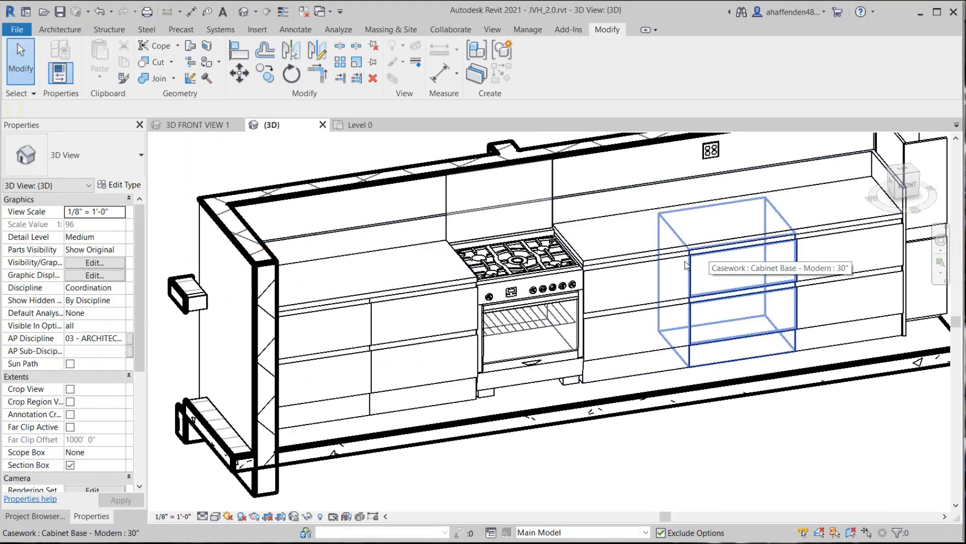
scroll(455, 356, down, 2)
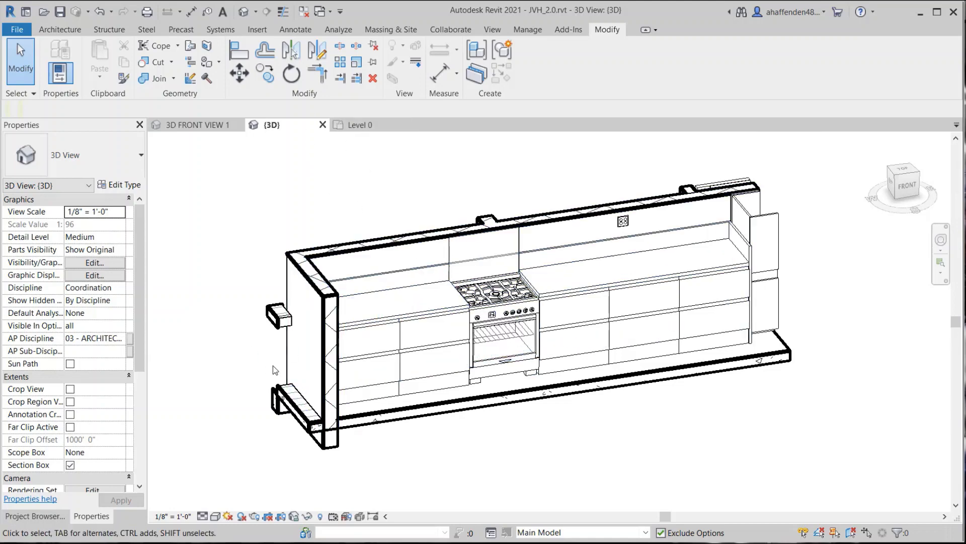
click(34, 516)
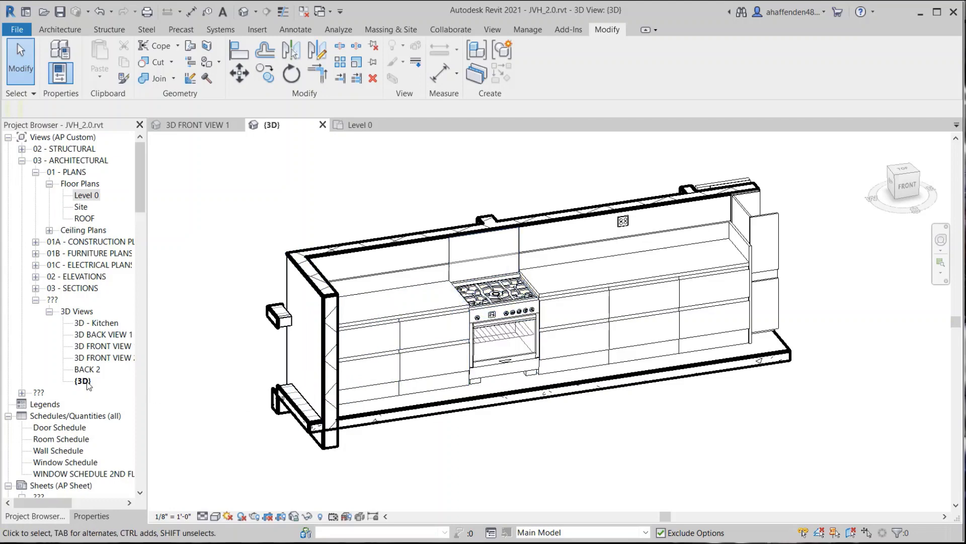
scroll(406, 418, down, 2)
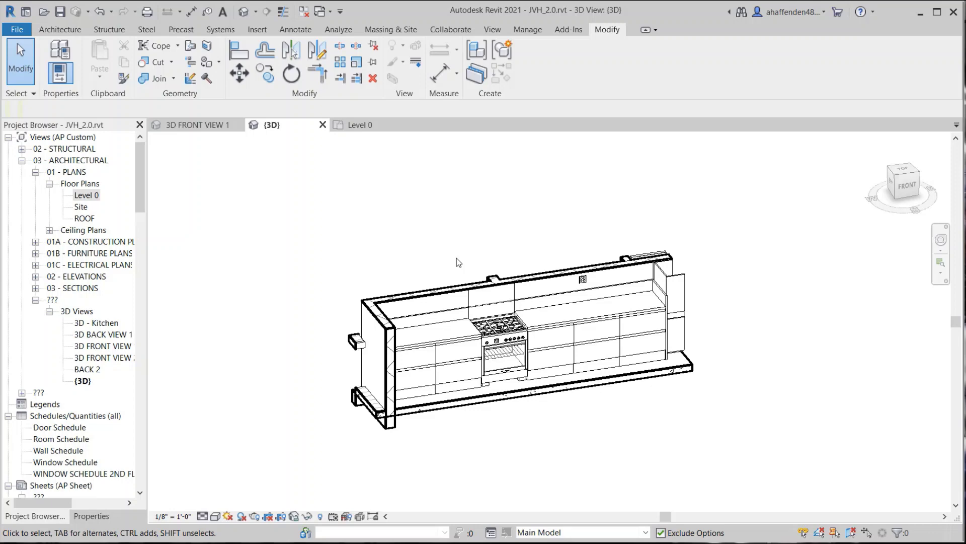
Orbit the {3D} view back to the boxed living room with its sofa, armchairs and TV.
mouse_move(345, 301)
shift+middle_down()
mouse_move(356, 355)
mouse_move(371, 369)
shift+middle_up()
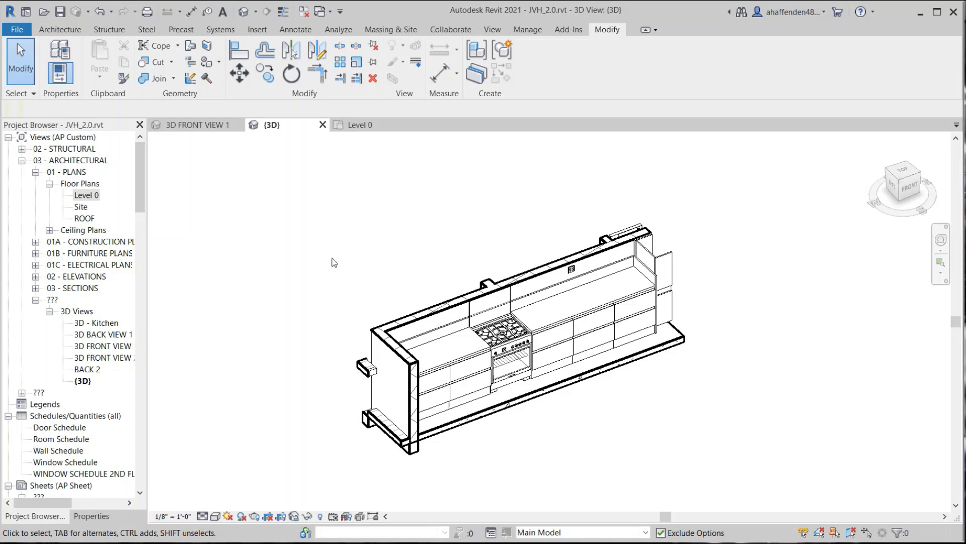
shift+middle_drag(332, 263, 333, 262)
scroll(514, 362, down, 3)
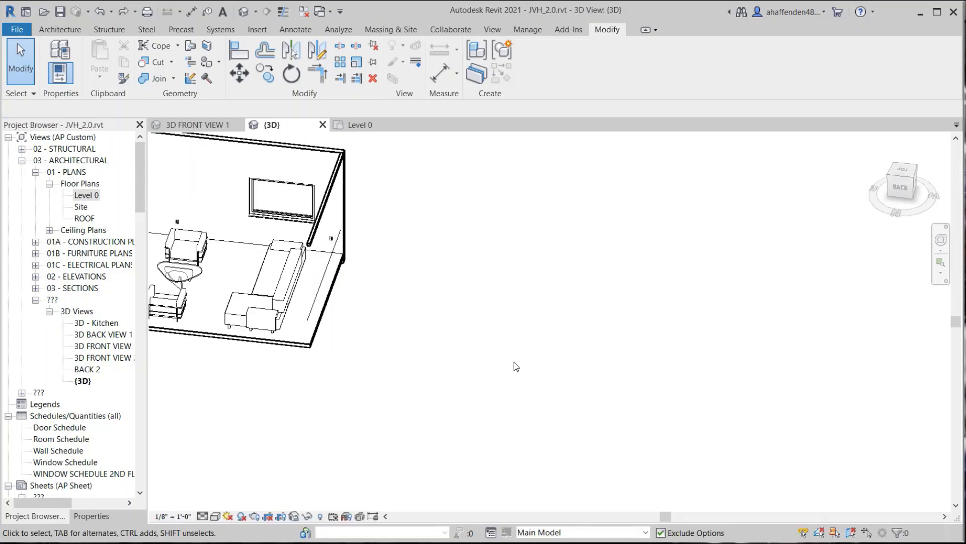
scroll(467, 360, down, 2)
scroll(227, 261, down, 2)
scroll(243, 286, up, 2)
scroll(620, 300, up, 3)
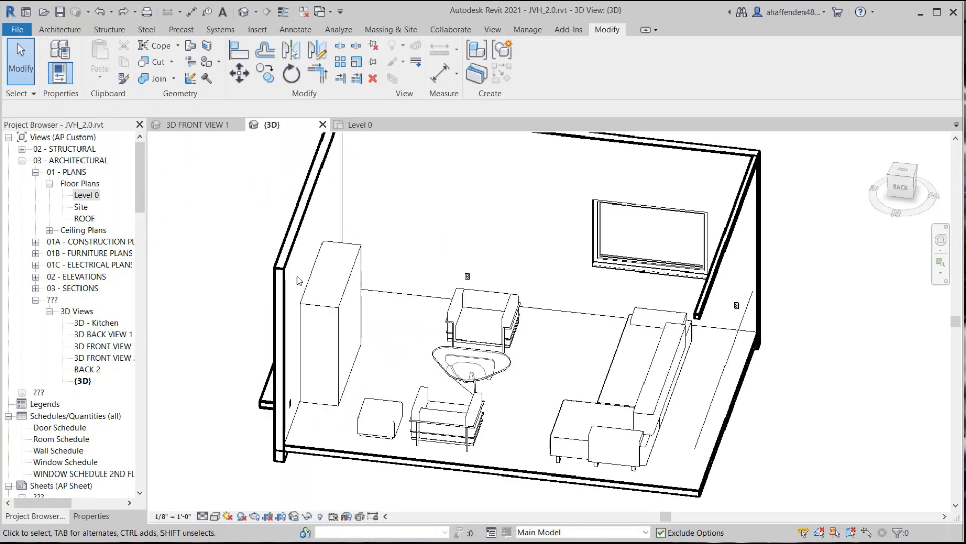
scroll(554, 341, down, 2)
scroll(435, 347, down, 1)
shift+middle_drag(371, 296, 215, 377)
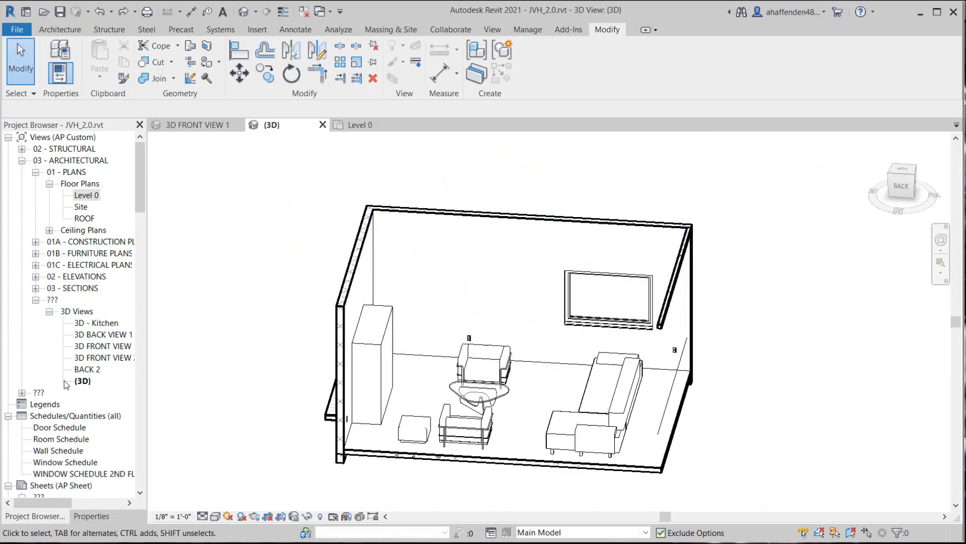
Use Rename on the Project Browser's (3D) view to name it LIVING ROOM FURNITURE.
click(81, 381)
right_click(83, 382)
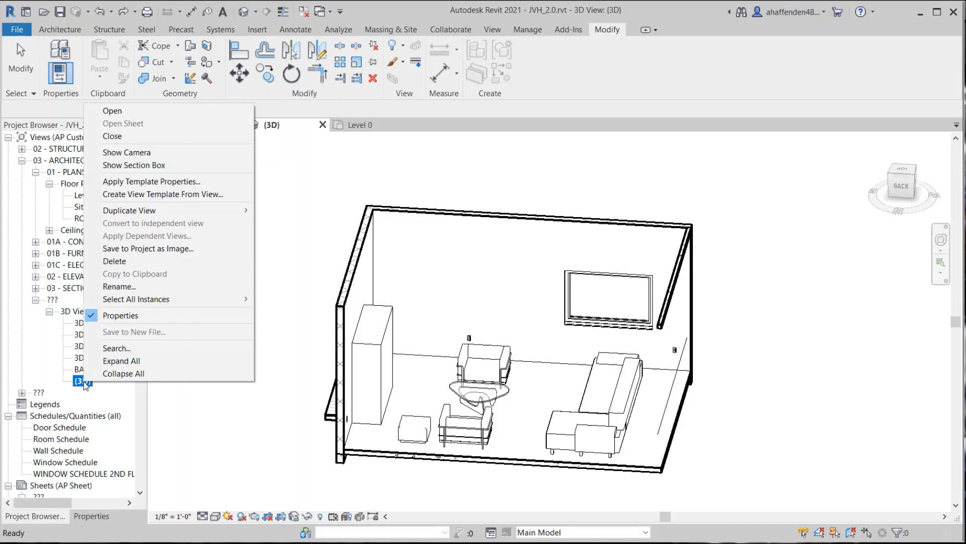
click(150, 288)
text(LIVING ROOM)
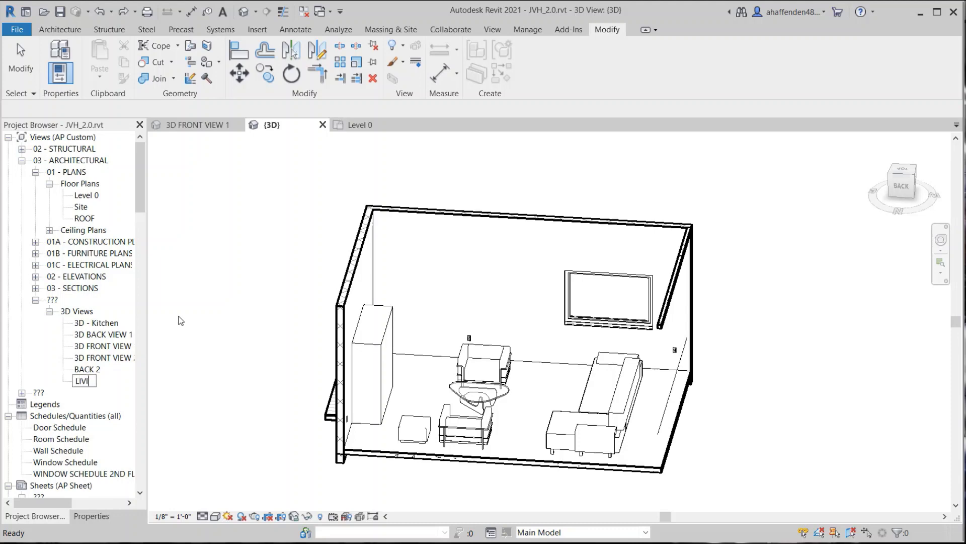
text(FUR)
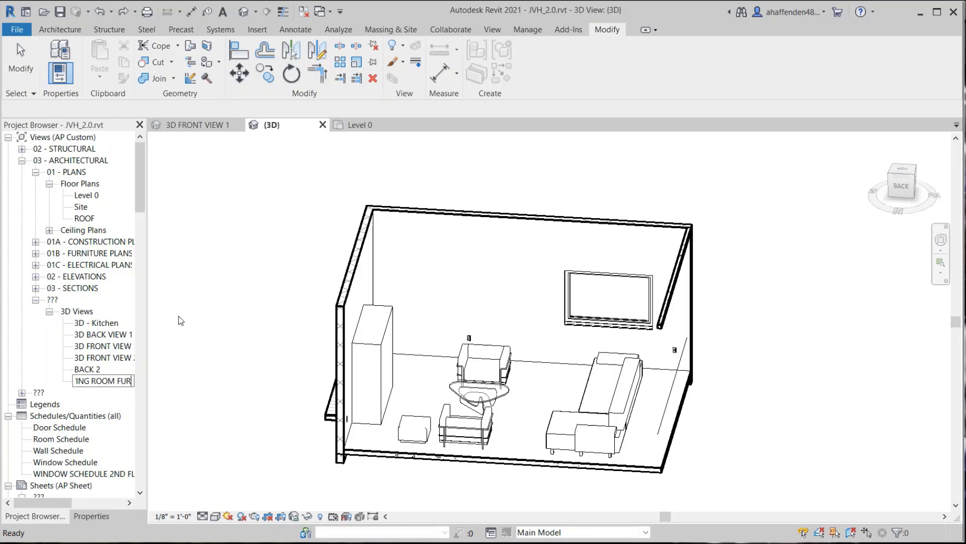
text(NITURE)
key(Return)
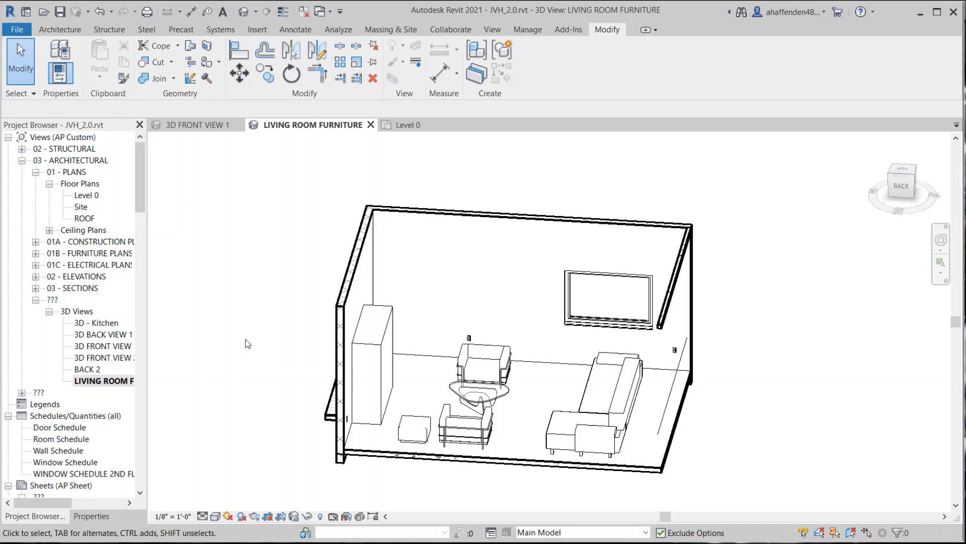
Recreate the section-boxed 3D view of the back counter run with the range from Level 0.
click(408, 125)
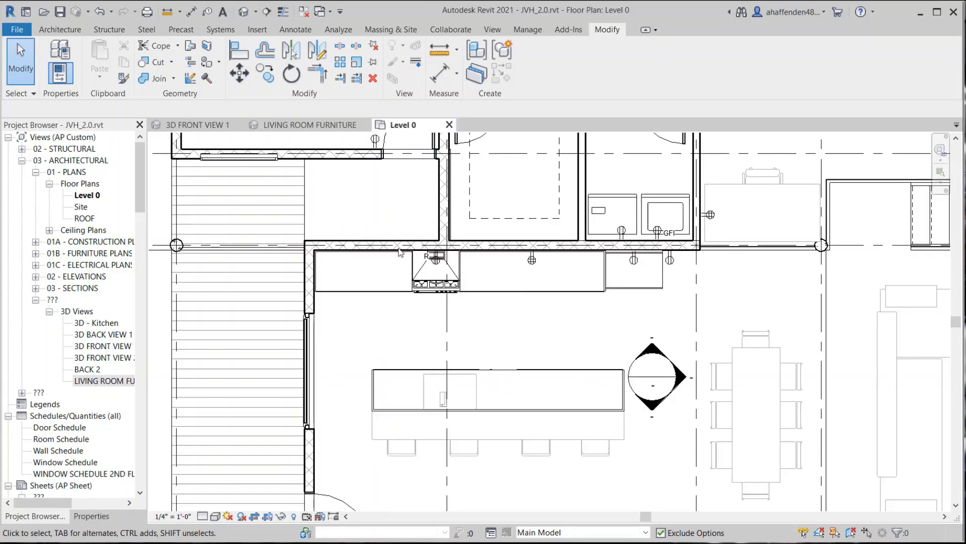
scroll(498, 310, up, 1)
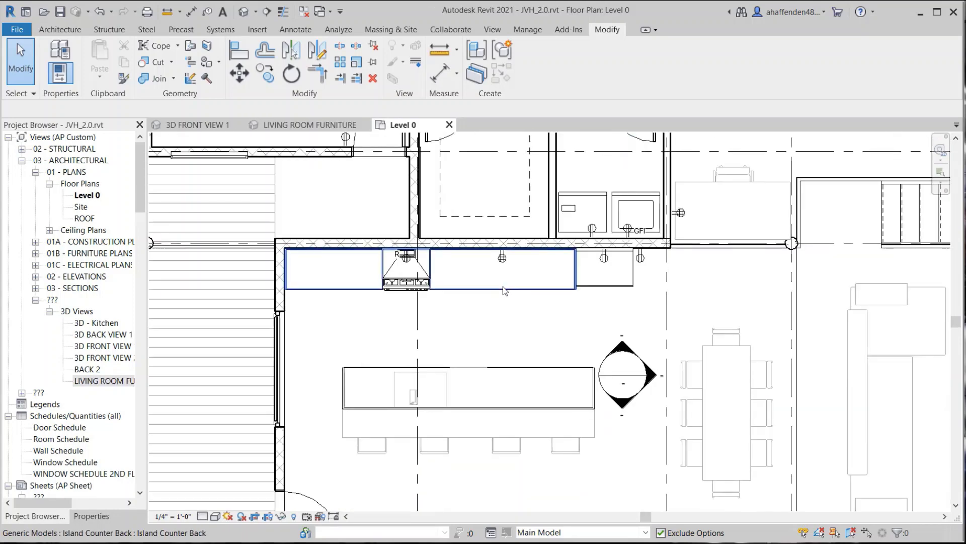
click(502, 287)
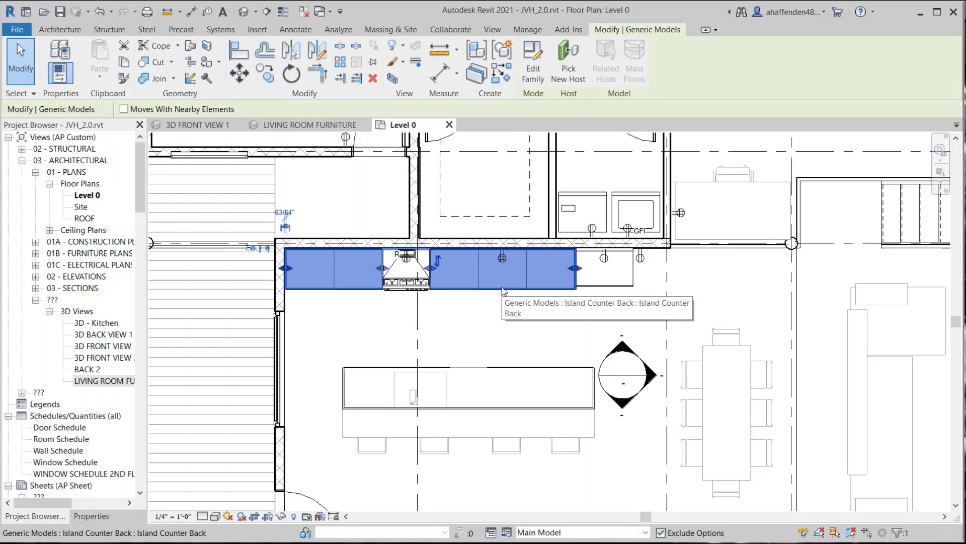
click(393, 78)
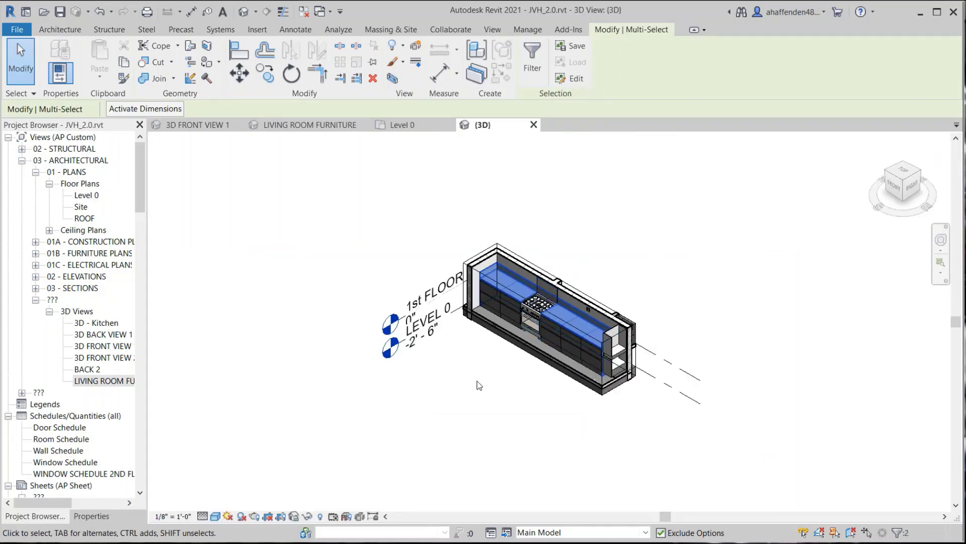
click(471, 402)
scroll(530, 358, up, 2)
shift+middle_drag(531, 358, 407, 233)
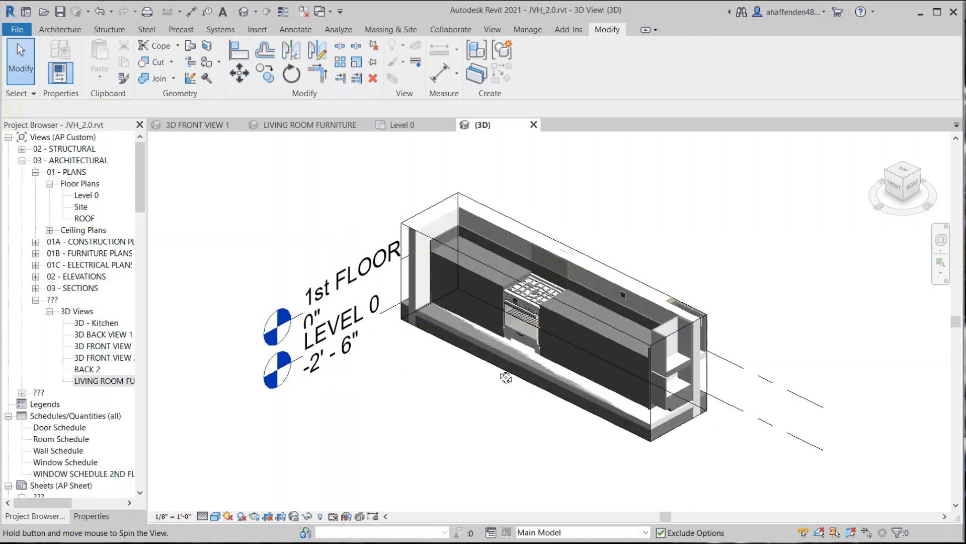
scroll(407, 233, up, 2)
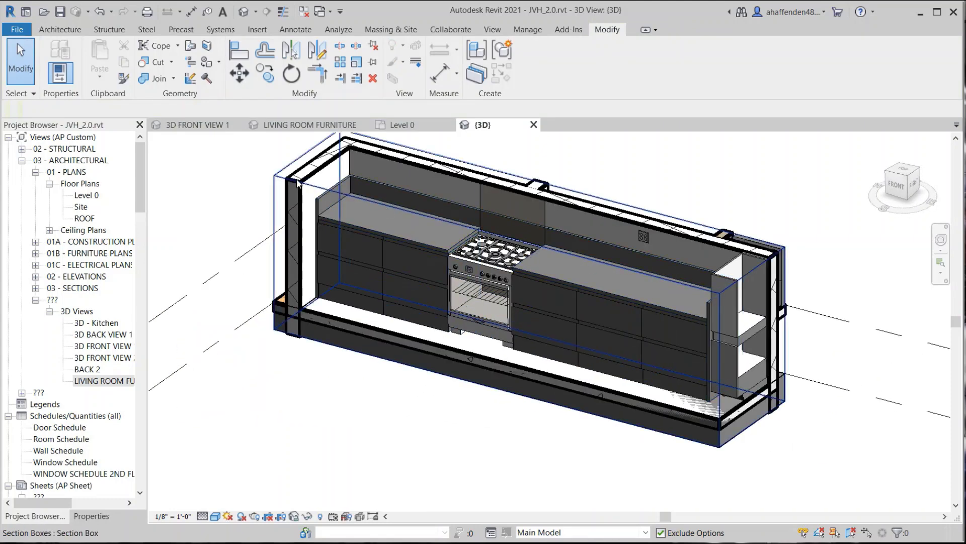
Select the kitchen section box and push its front face outward to show more floor and walls.
click(279, 179)
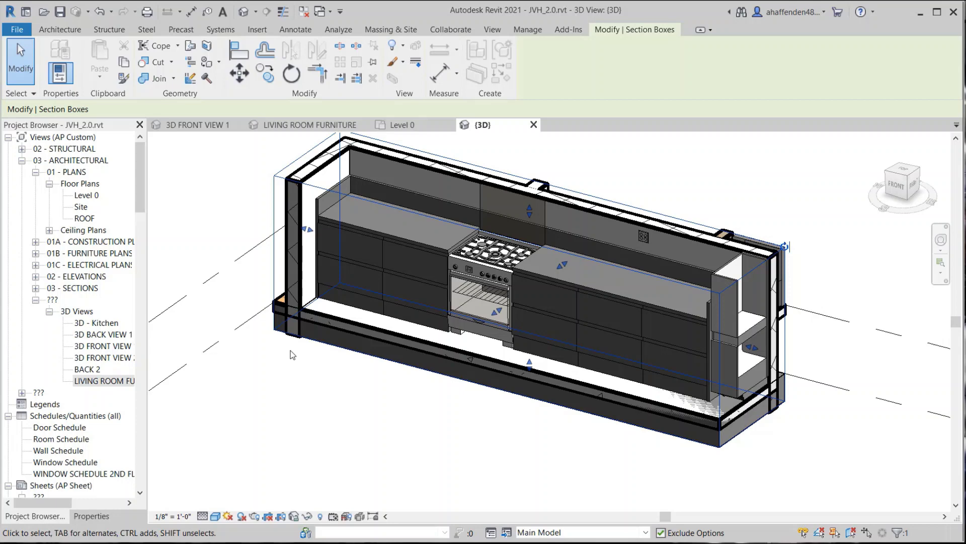
scroll(305, 388, down, 2)
shift+middle_drag(305, 388, 330, 344)
scroll(330, 344, up, 3)
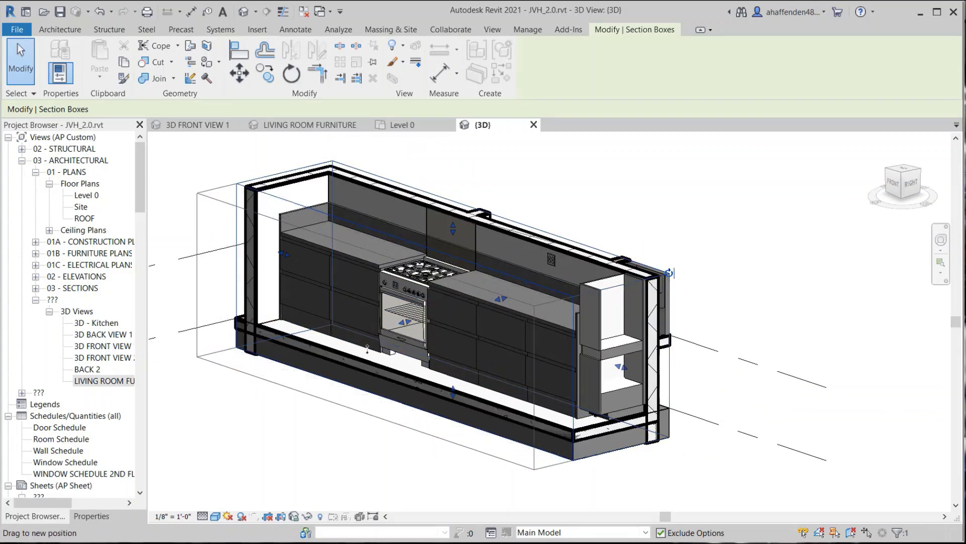
drag(406, 321, 365, 357)
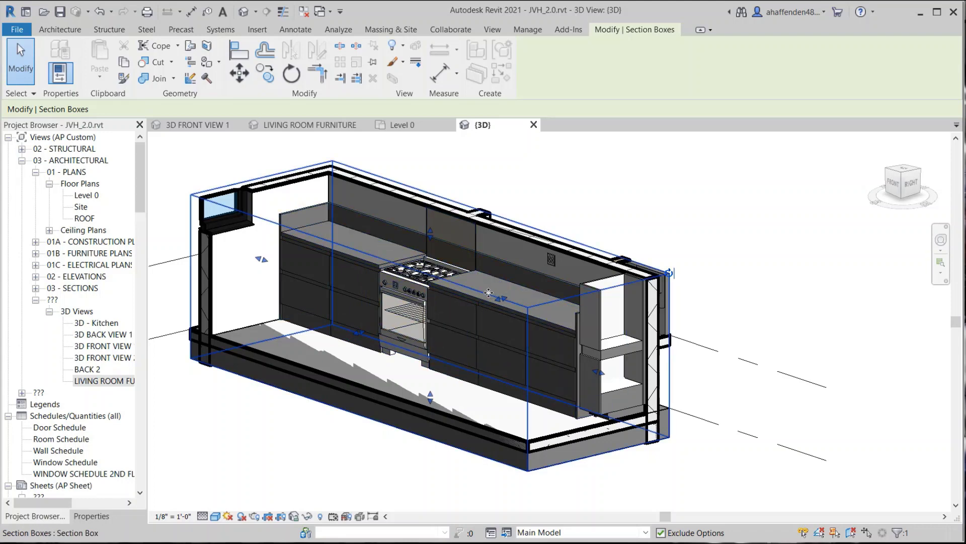
scroll(495, 309, down, 2)
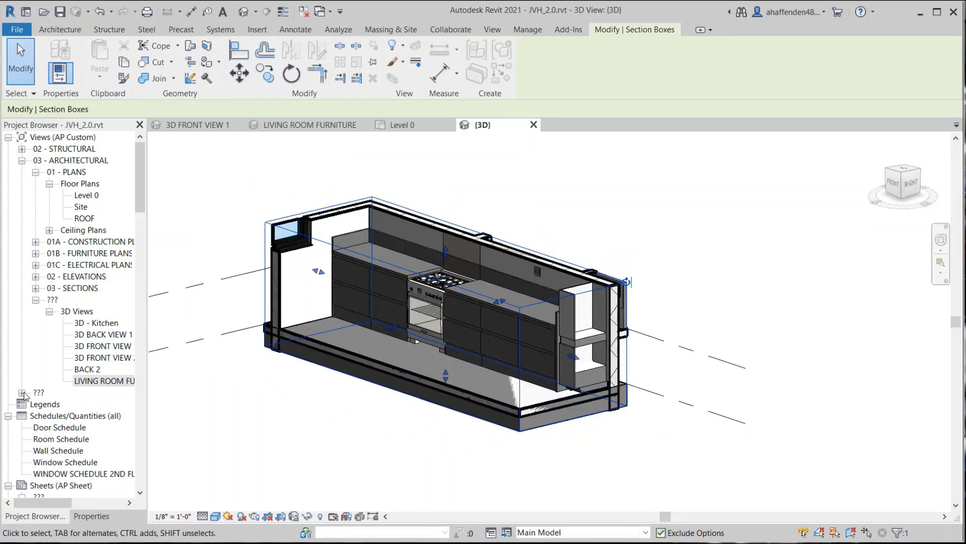
Expand the unnamed view group and its 3D Views node to reveal {3D}, then deselect the section box.
click(22, 392)
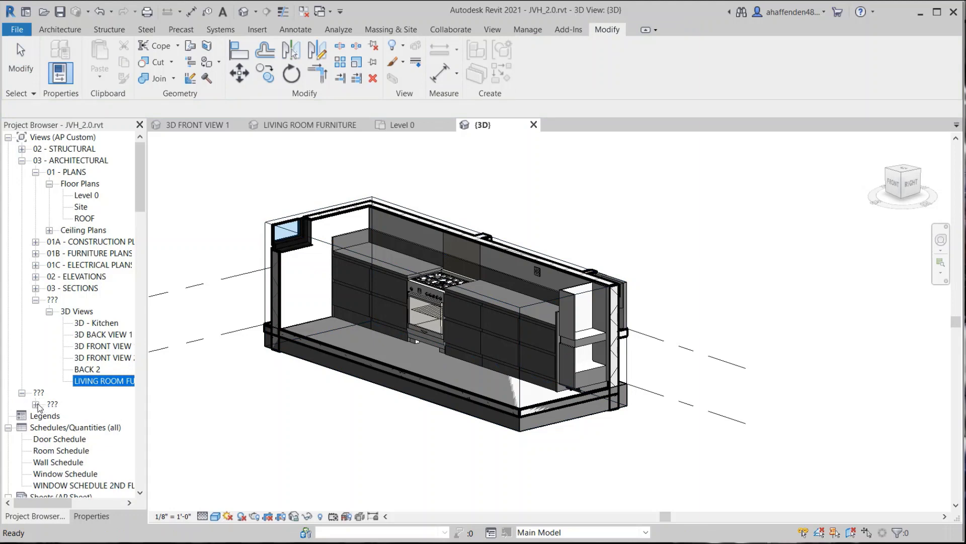
click(36, 404)
click(49, 415)
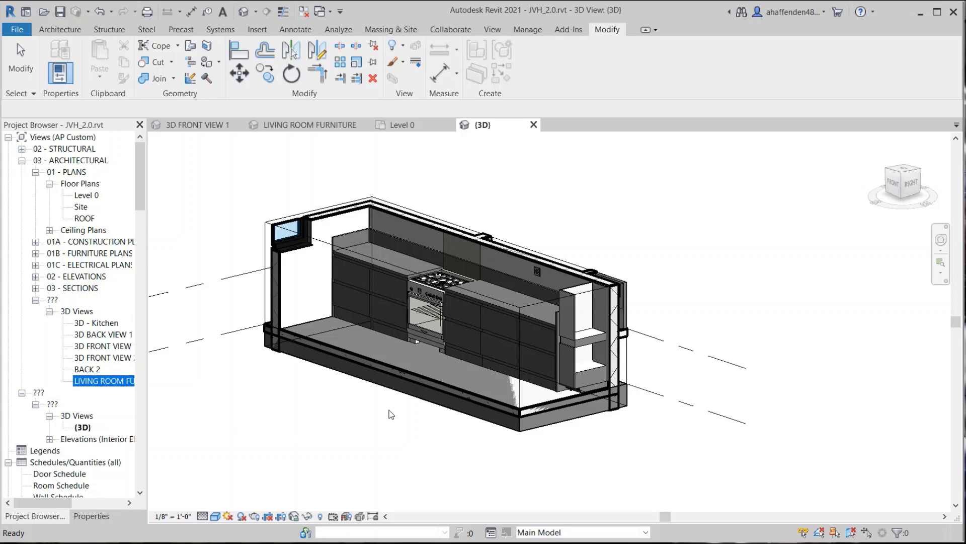
scroll(381, 420, down, 2)
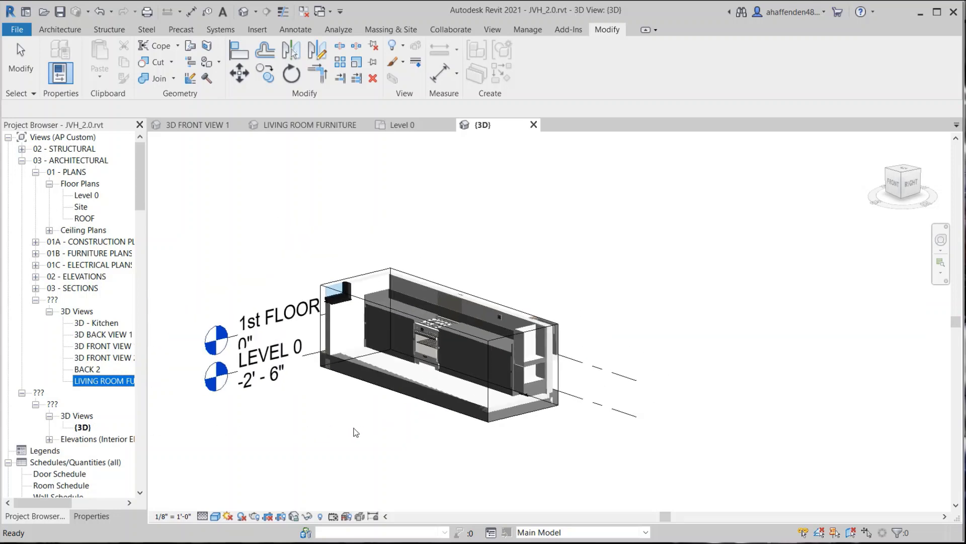
click(395, 444)
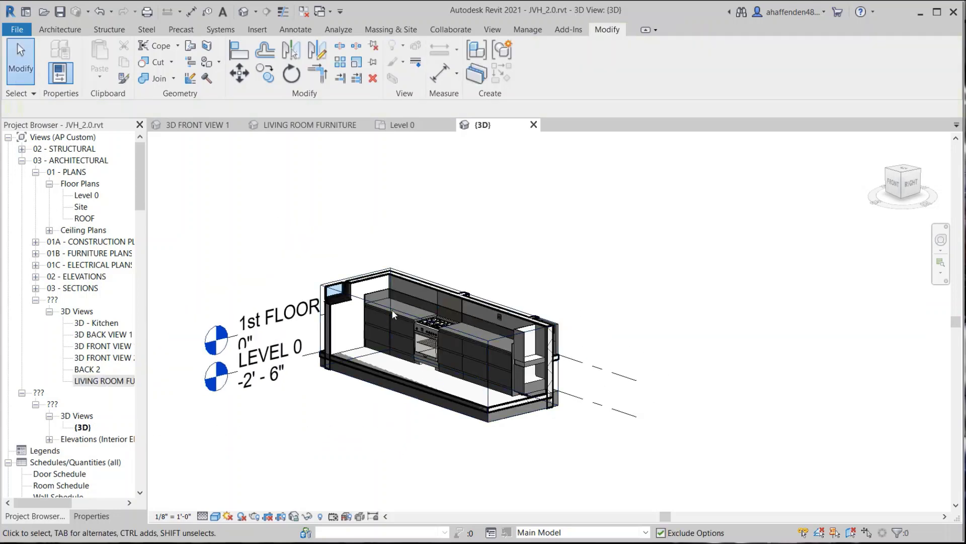
On Level 0, window-select the stair area's walls, stairs and doors and make a Selection Box view.
click(397, 124)
scroll(567, 423, down, 2)
scroll(568, 423, down, 2)
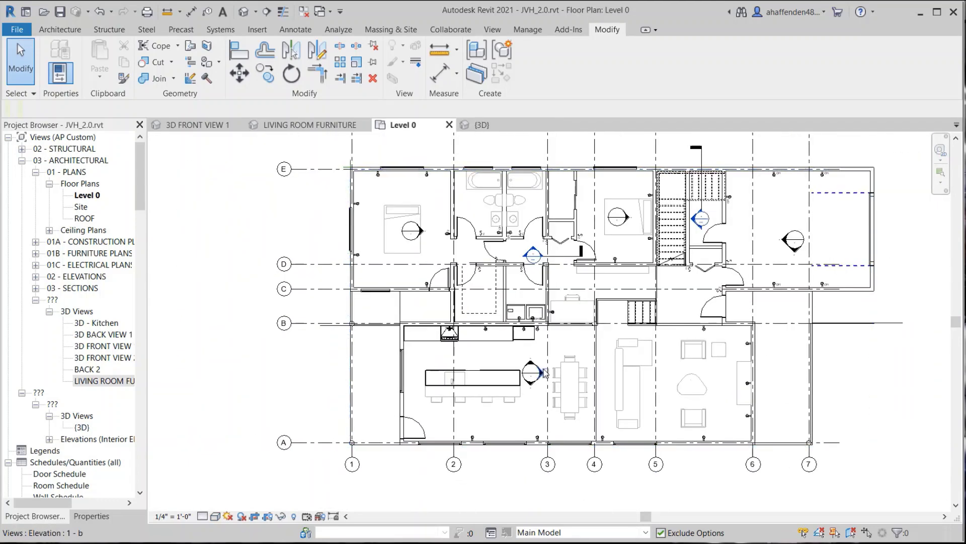
mouse_move(548, 376)
middle_down()
mouse_move(534, 400)
mouse_move(485, 415)
middle_up()
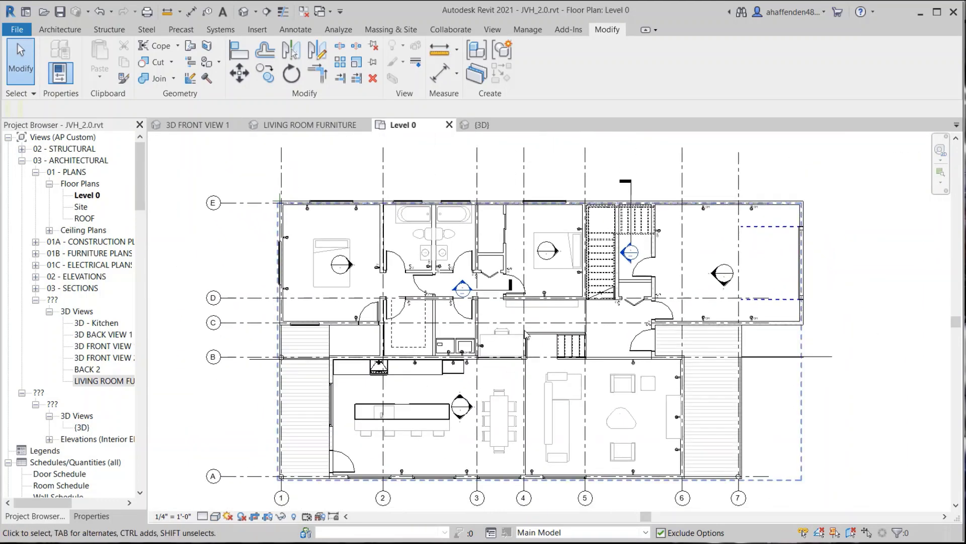
mouse_move(498, 168)
mouse_down()
mouse_move(670, 365)
mouse_move(670, 333)
mouse_up()
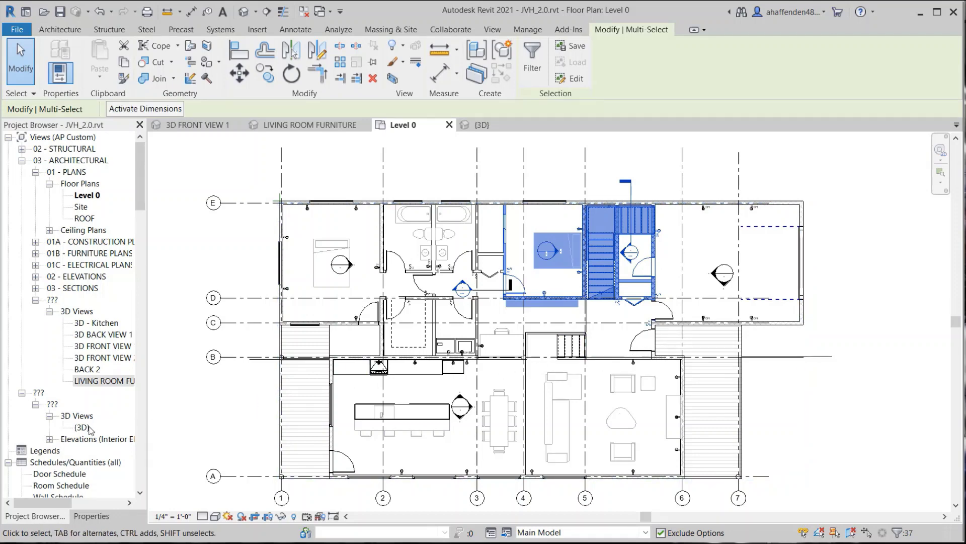
click(391, 78)
Drag the section box's top grip down to cut off the upper floor and roof.
click(468, 466)
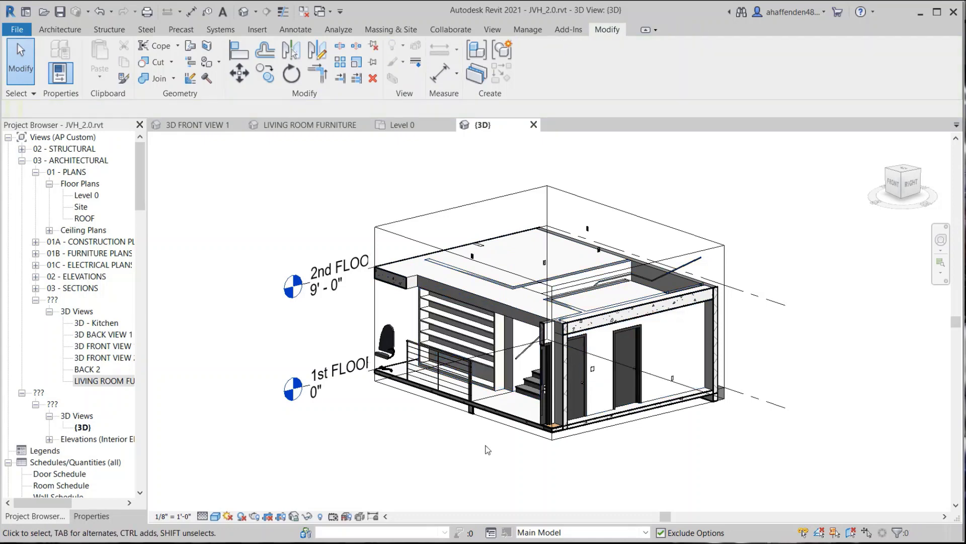
shift+middle_drag(483, 449, 538, 404)
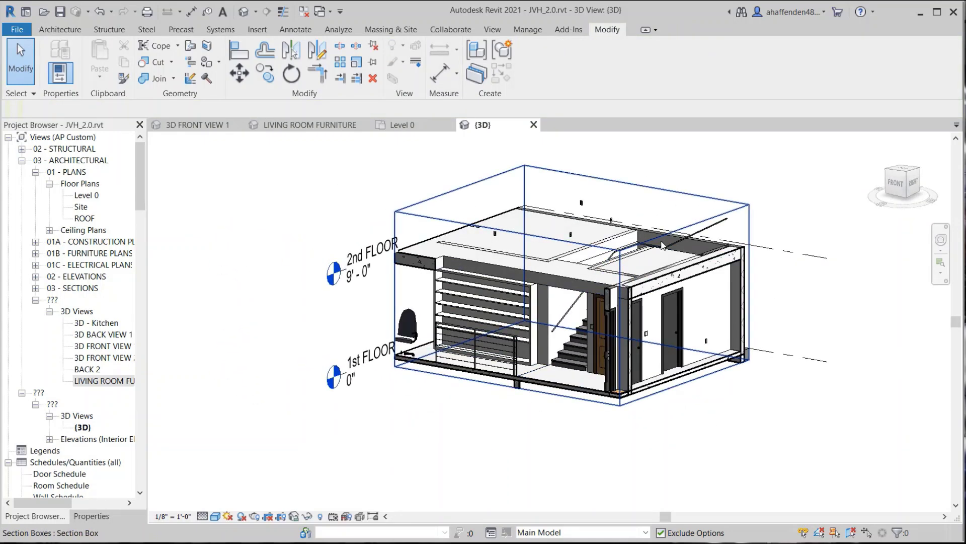
scroll(591, 226, up, 3)
click(591, 191)
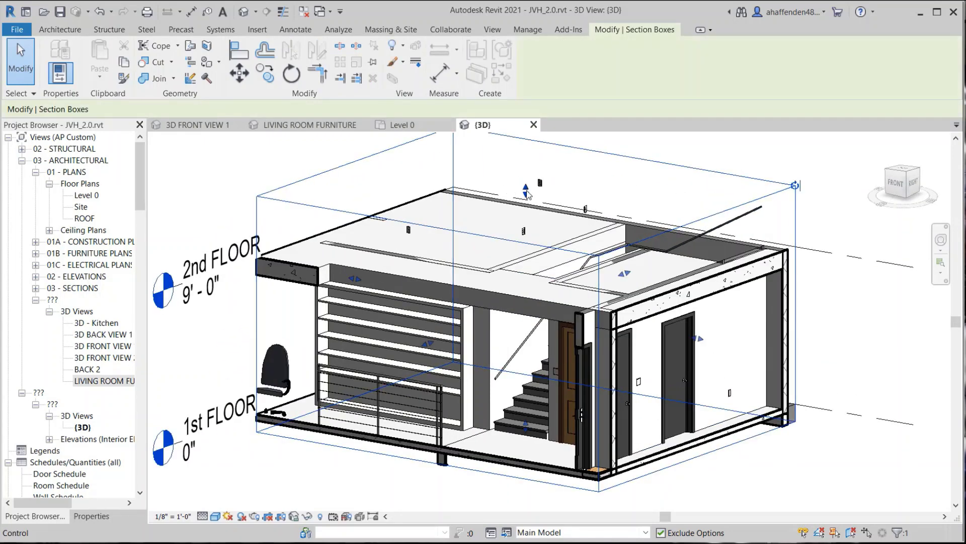
drag(526, 189, 526, 278)
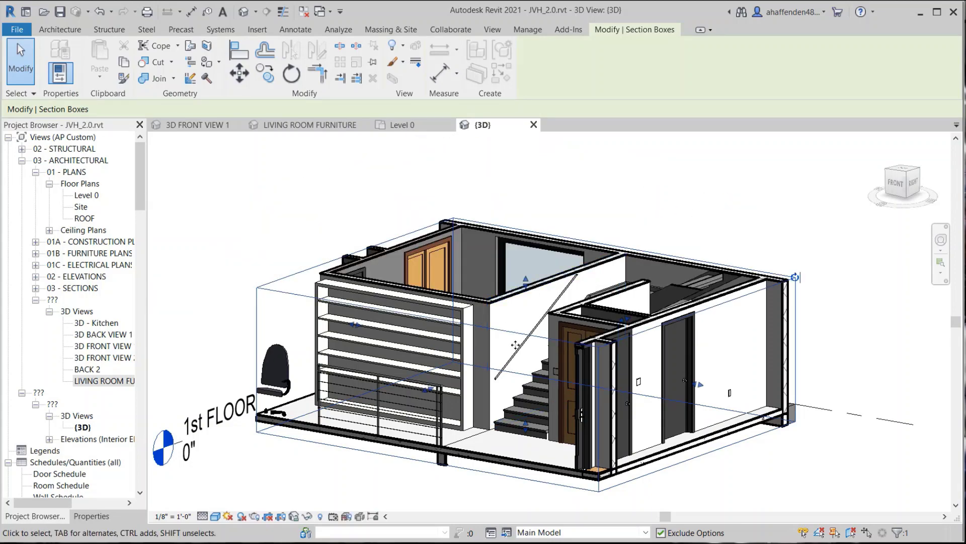
key(Escape)
Orbit the boxed view to look down at the stairs beside the shelving wall.
mouse_move(593, 265)
shift+middle_down()
mouse_move(531, 327)
mouse_move(498, 287)
shift+middle_up()
scroll(499, 287, up, 2)
click(529, 325)
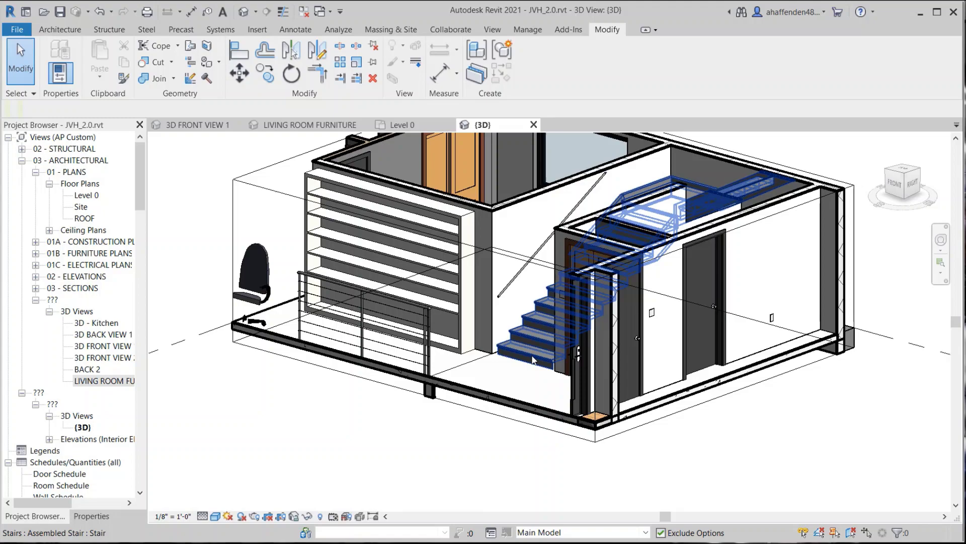
mouse_move(480, 248)
shift+middle_down()
mouse_move(559, 303)
mouse_move(697, 277)
mouse_move(583, 295)
mouse_move(421, 409)
shift+middle_up()
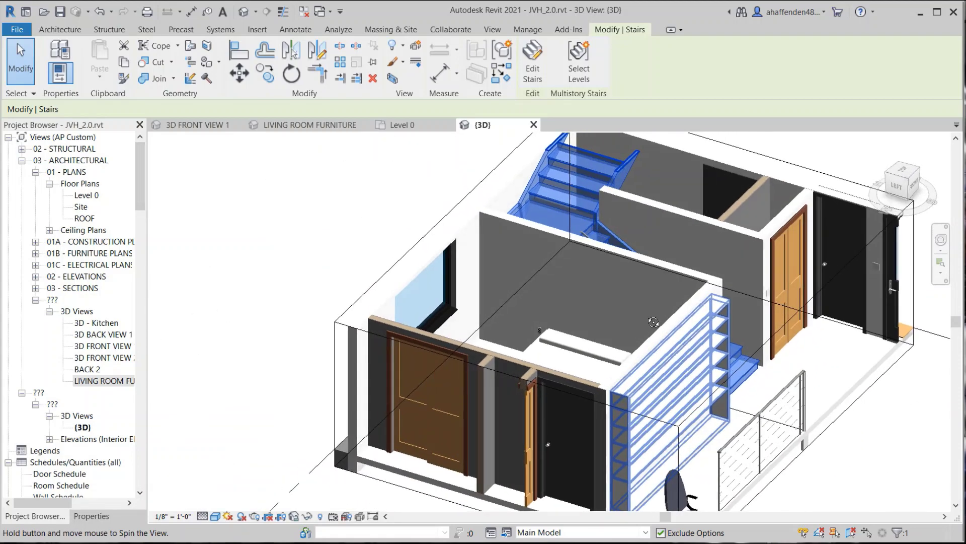
Set the stair 3D view to Hidden Line, orbit it to the front, and return to Level 0.
click(216, 514)
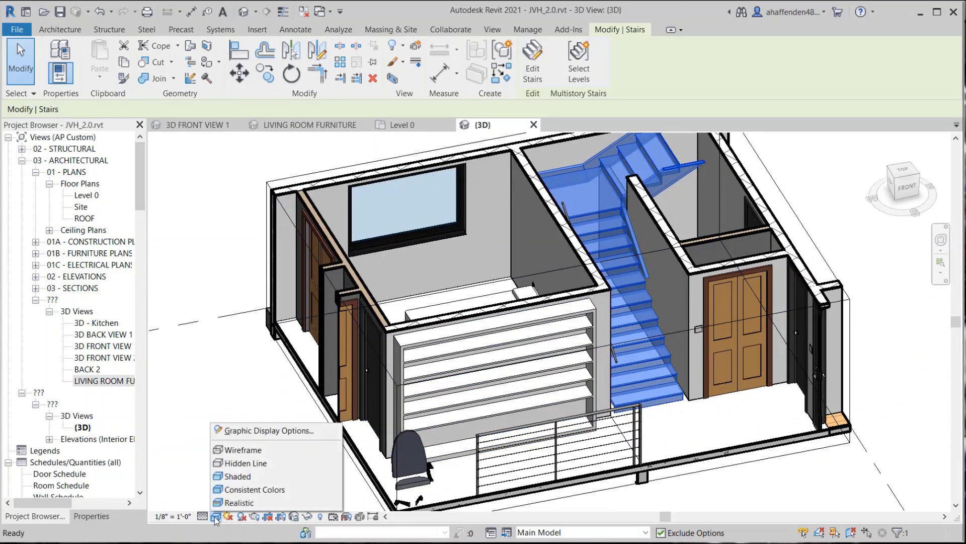
click(254, 463)
shift+middle_drag(545, 308, 472, 332)
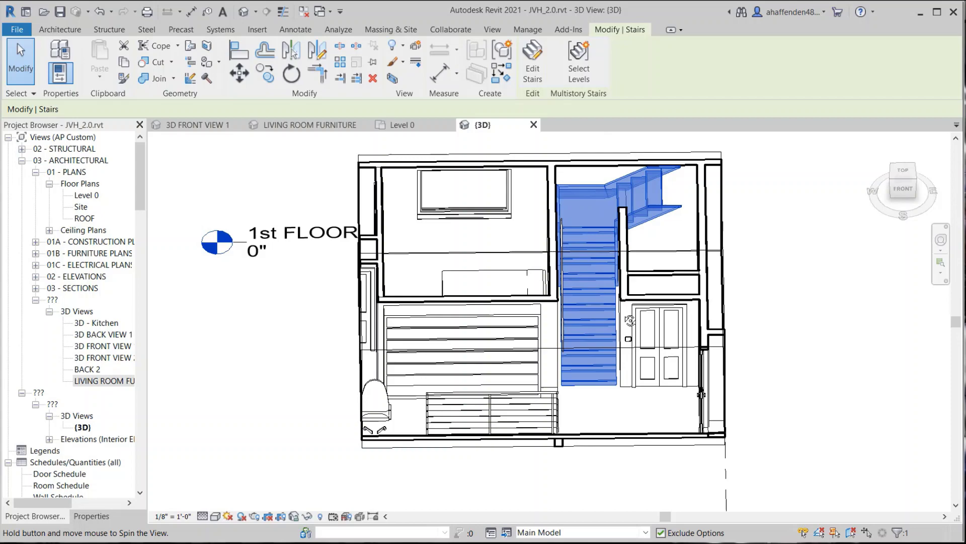
shift+middle_drag(471, 333, 477, 125)
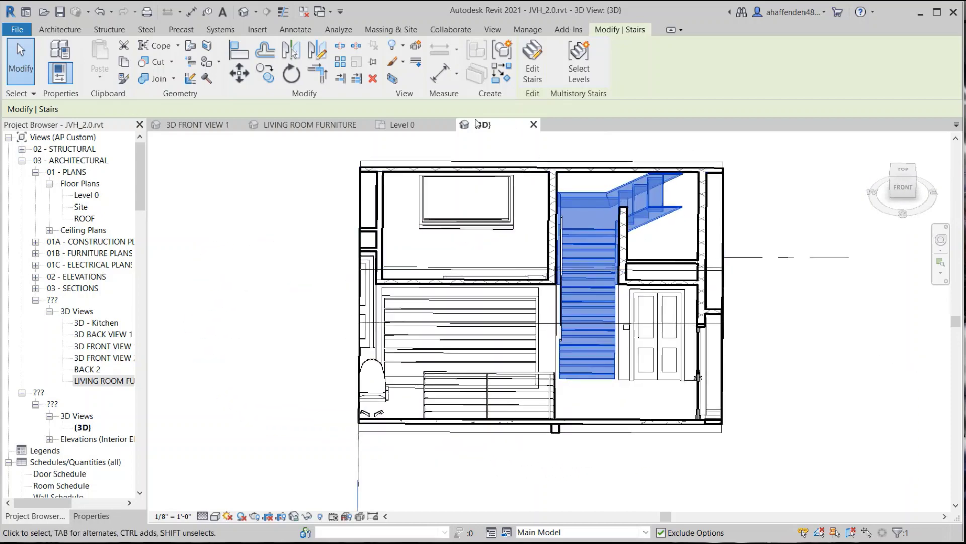
click(395, 125)
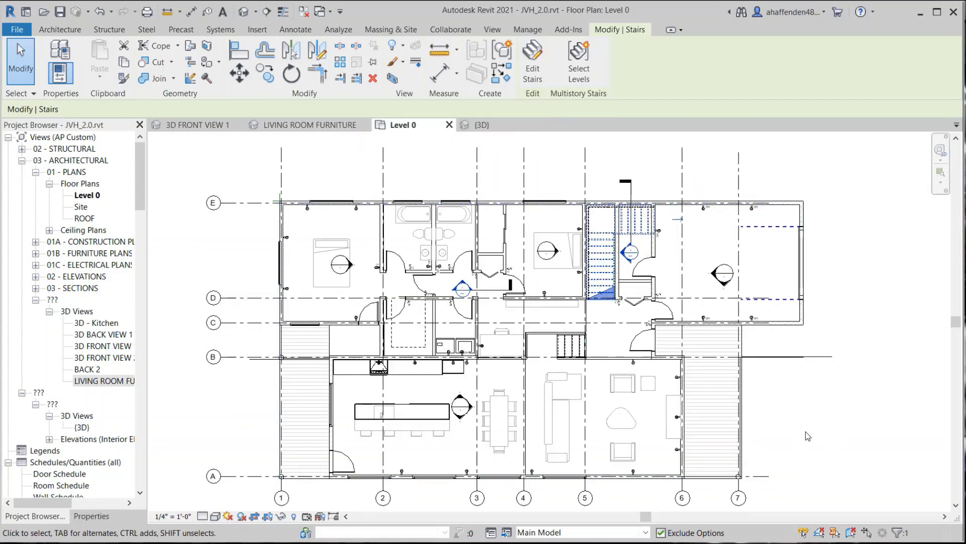
click(615, 377)
scroll(505, 358, down, 1)
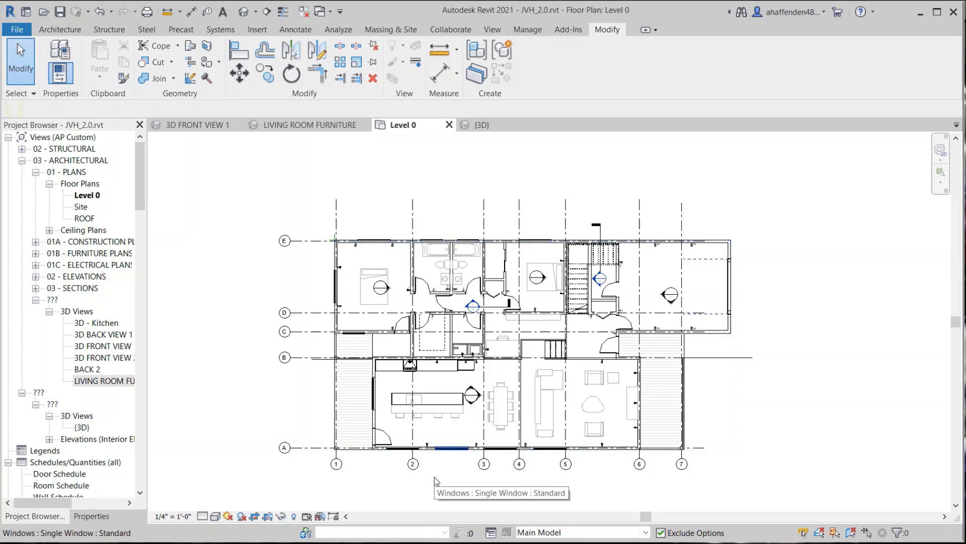
scroll(439, 481, up, 1)
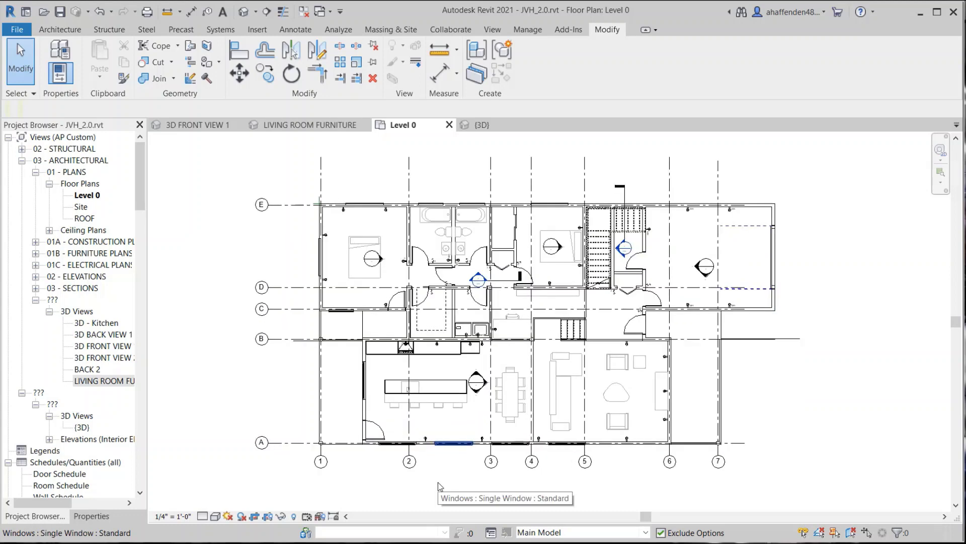